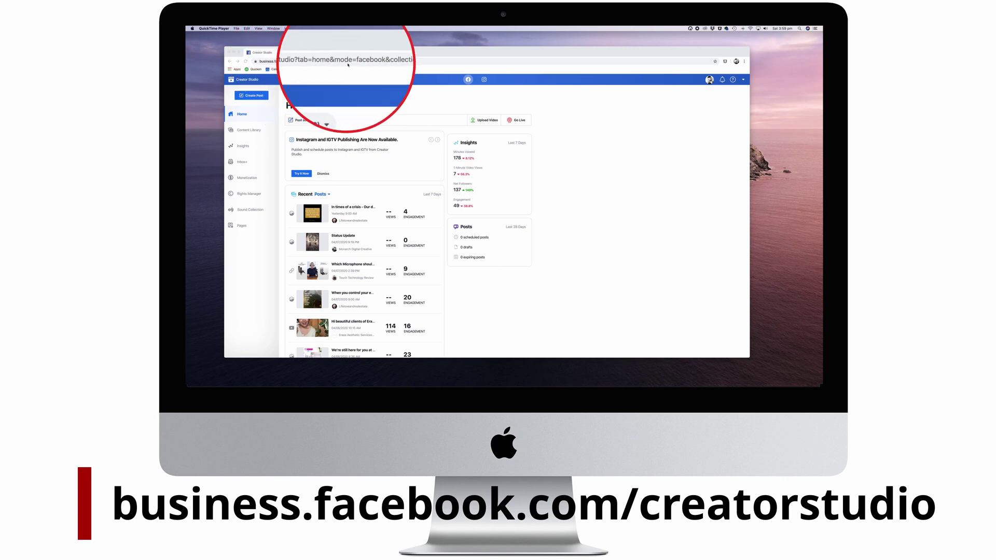
# - Load facebook.com in a new browser tab and open the Touch Technology Review page's Publishing Tools
pyautogui.click(385, 94)
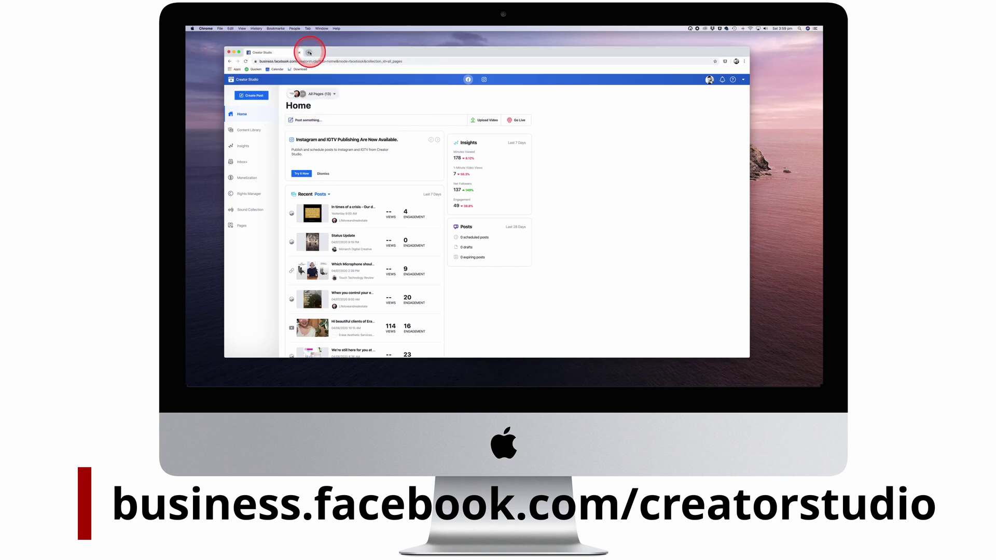
pyautogui.click(309, 52)
pyautogui.write('fa')
pyautogui.press('Return')
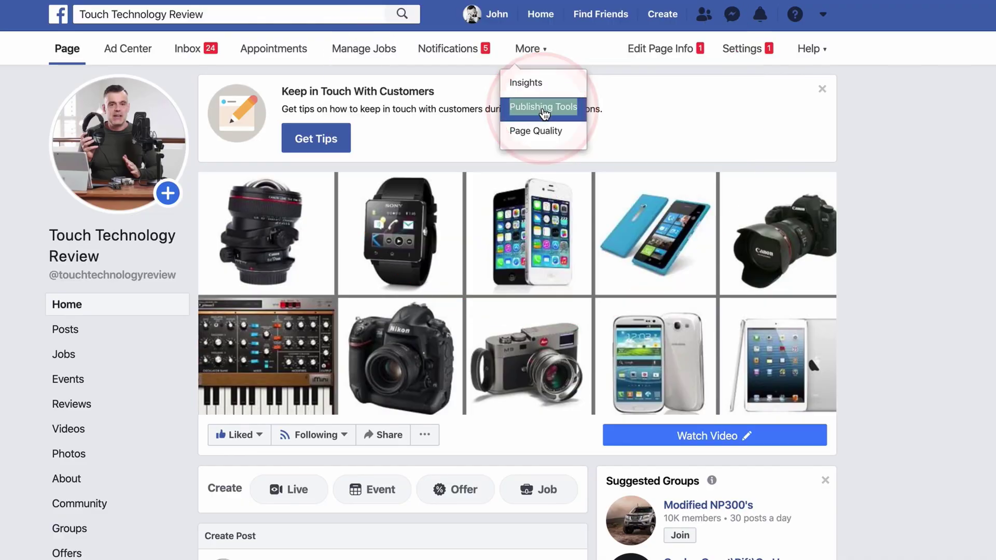
pyautogui.click(543, 108)
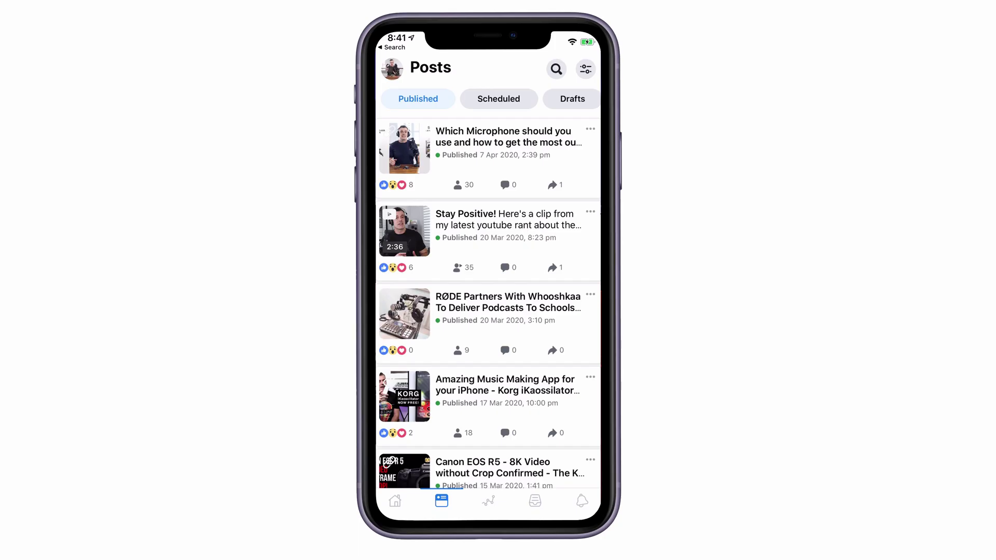
# - Switch the app to Insights and scroll through the past 28 days' views and performance summary
pyautogui.click(489, 501)
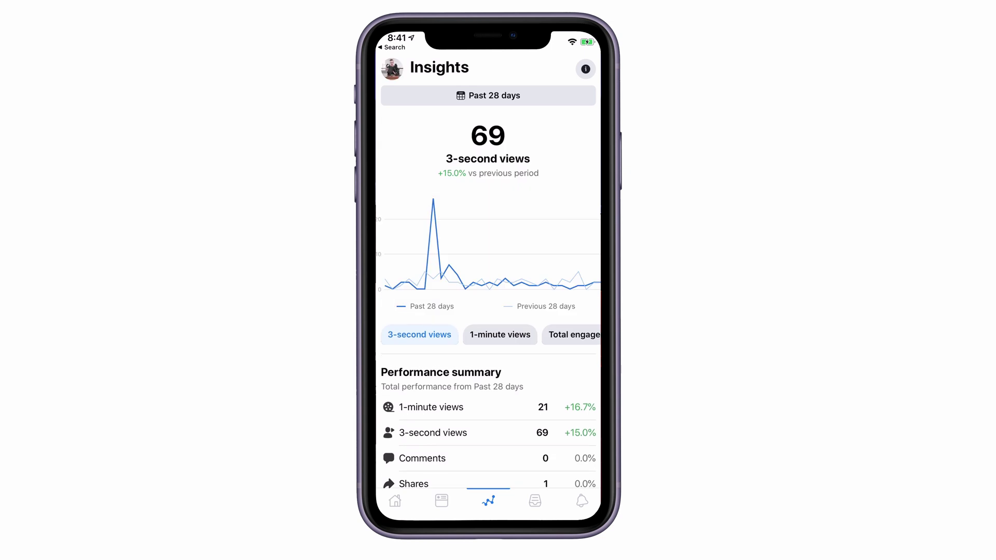
pyautogui.scroll(-3, 488, 287)
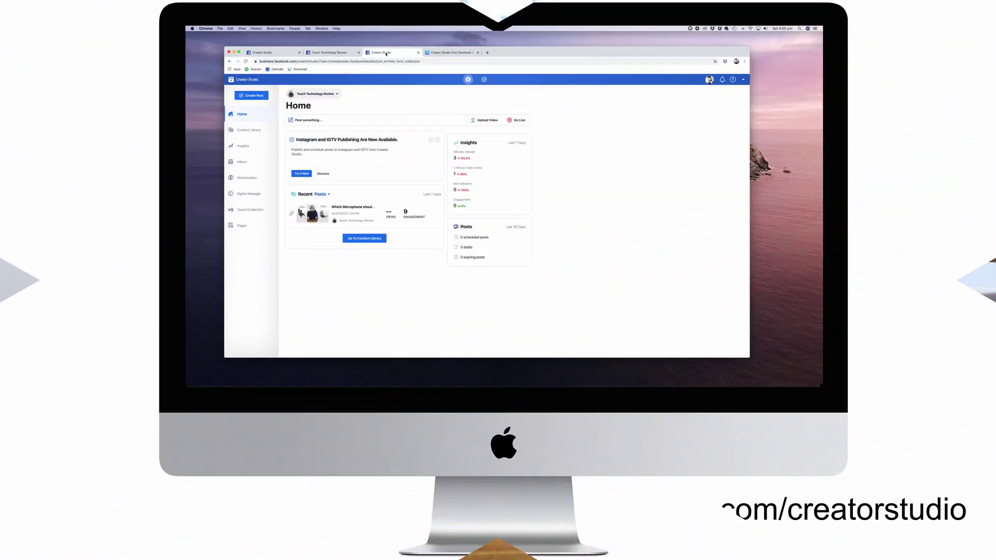
# - Switch to Instagram, list the linked accounts, start adding another, then close the login window
pyautogui.click(328, 116)
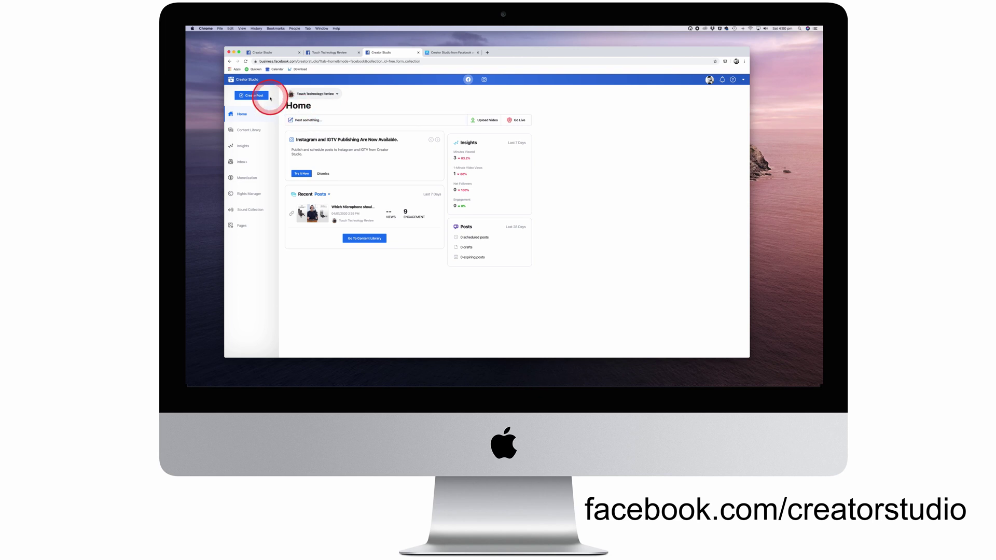
pyautogui.click(484, 81)
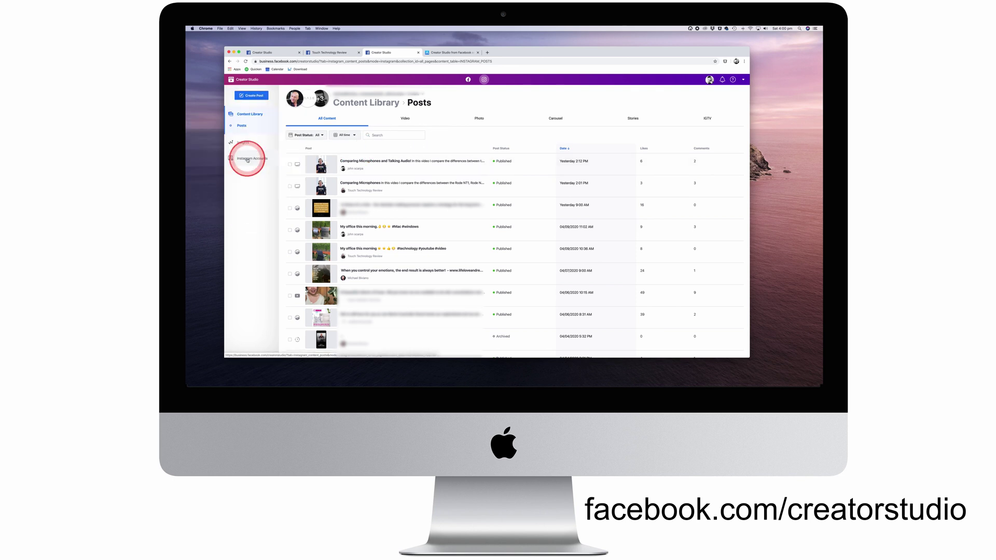
pyautogui.click(249, 161)
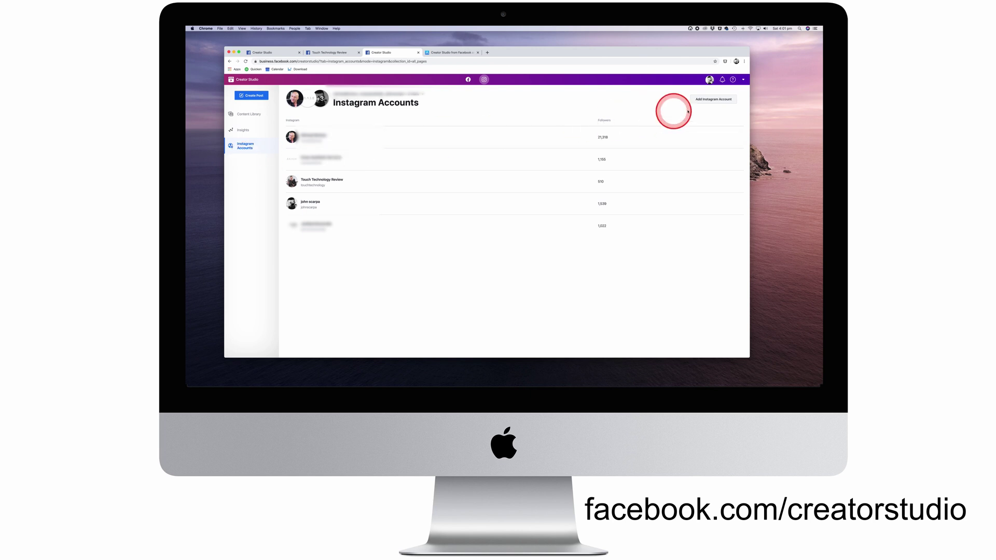
pyautogui.click(709, 100)
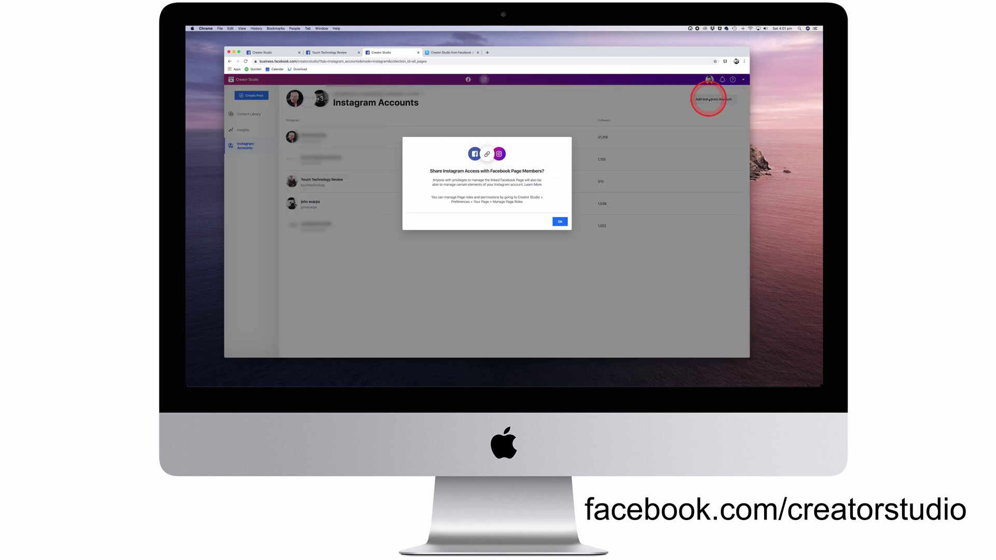
pyautogui.click(560, 221)
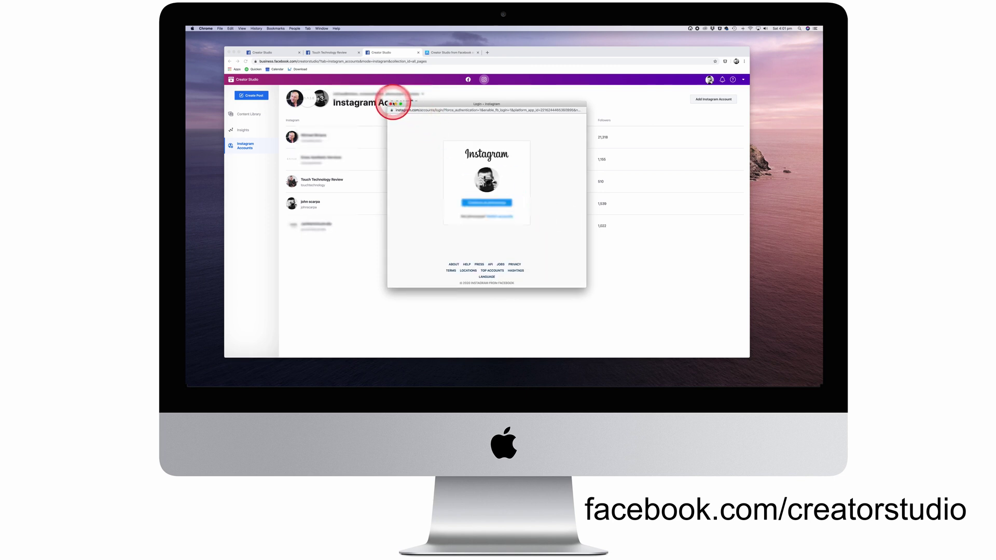
pyautogui.click(391, 104)
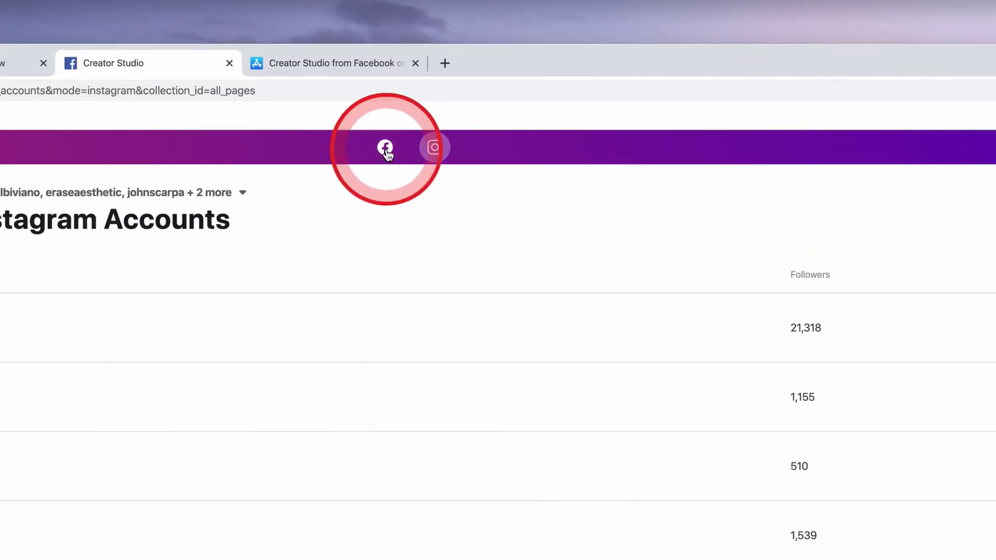
# - Return to the Facebook side and start a regular post as the Touch Technology Review page
pyautogui.click(386, 148)
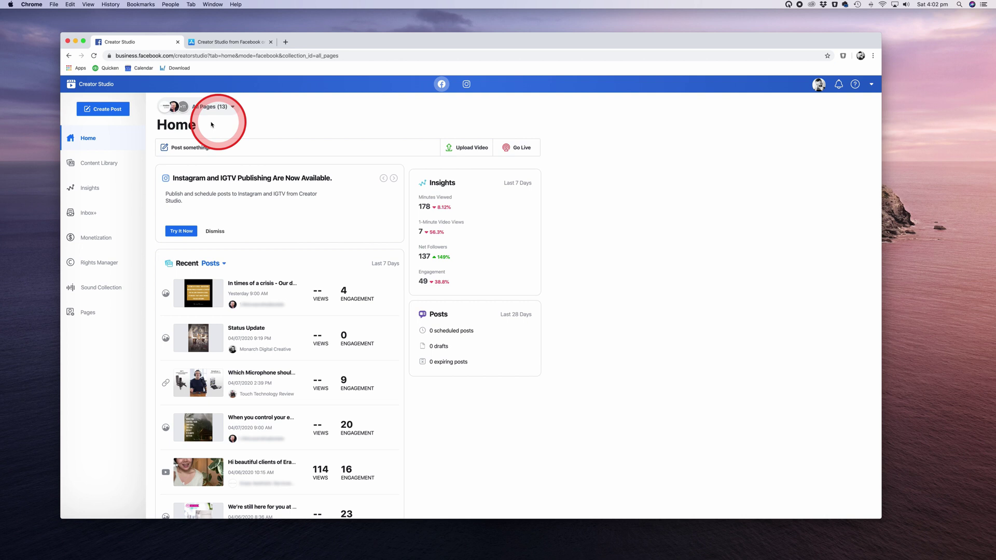
pyautogui.click(99, 111)
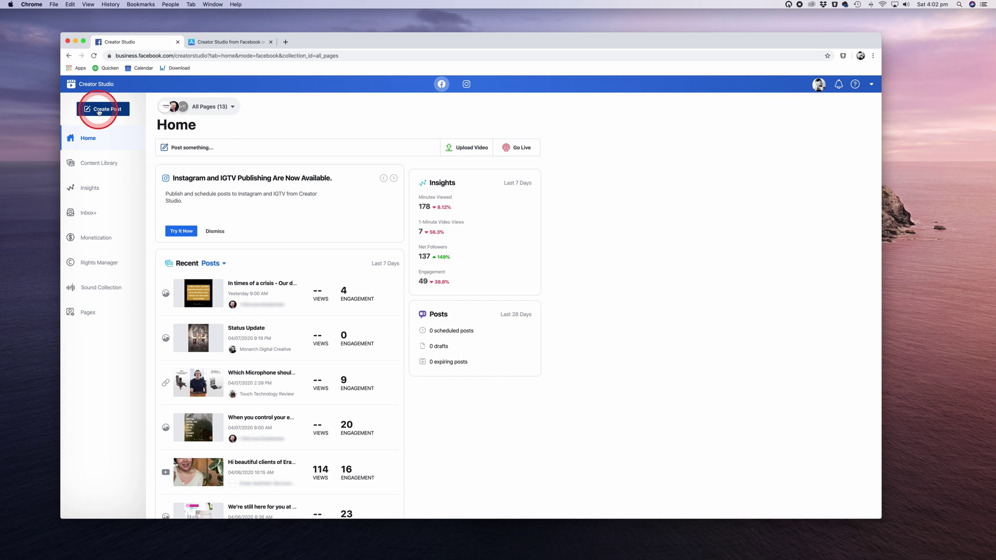
pyautogui.click(96, 134)
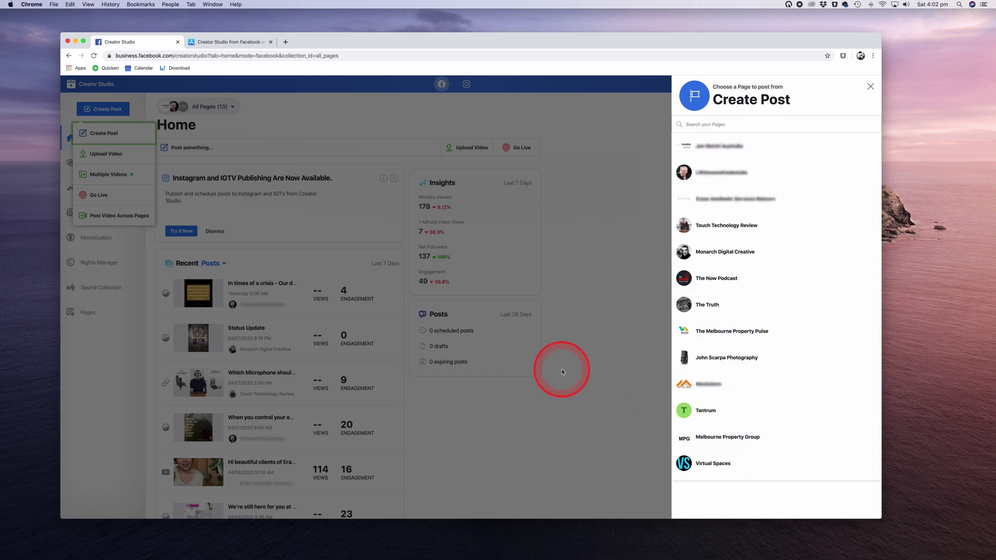
pyautogui.click(687, 225)
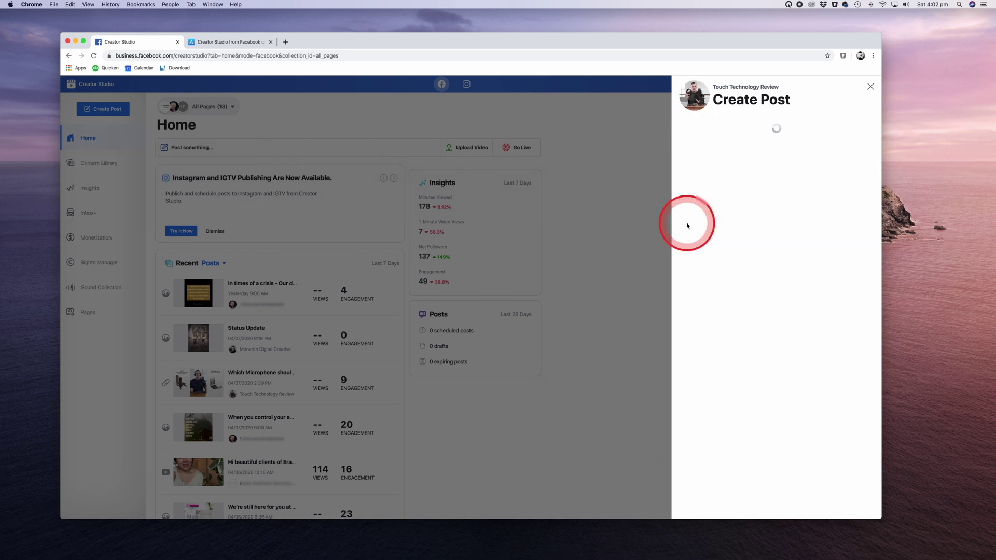
# - Write 'Text fof post' and attach four Pictures photos, starting from 1I8A0956.jpg
pyautogui.click(720, 127)
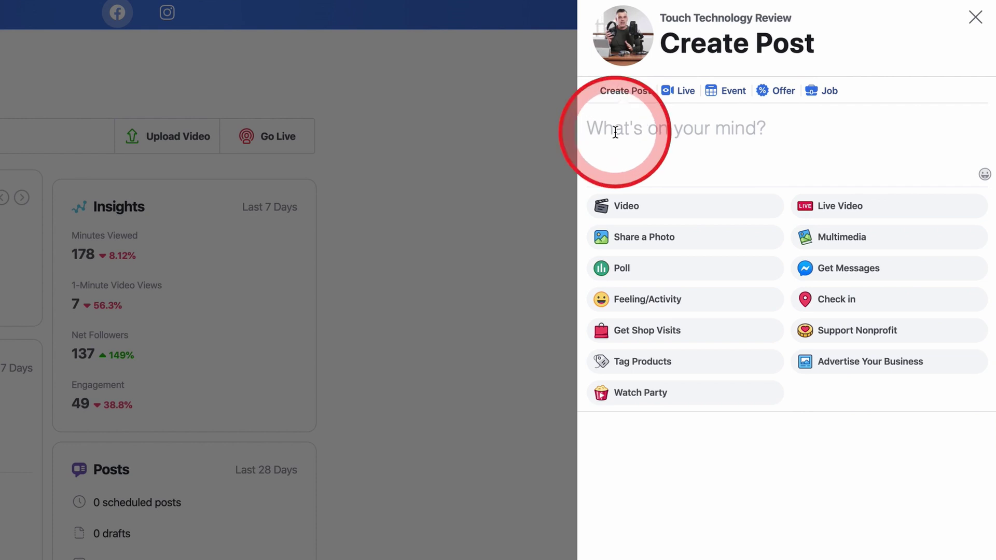
pyautogui.write('Text')
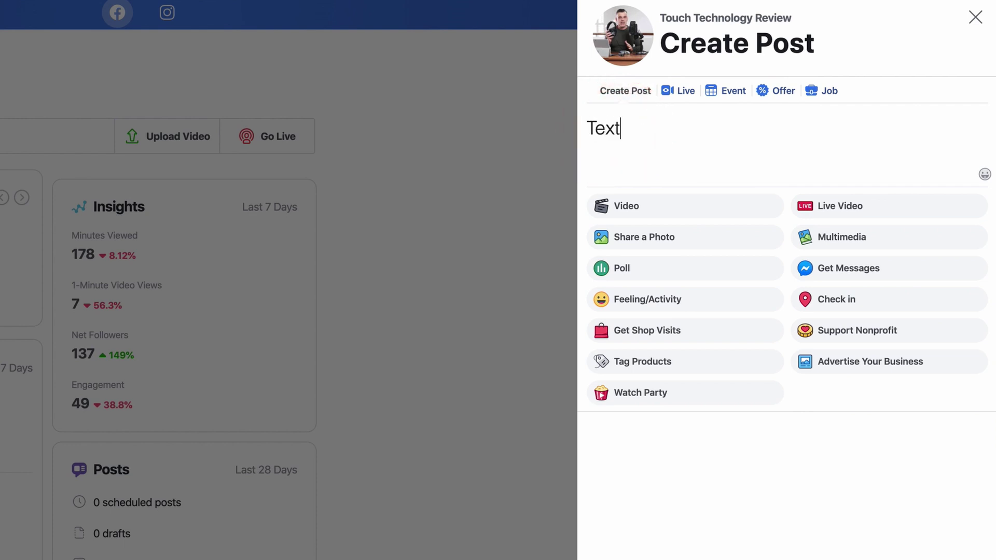
pyautogui.write(' fof post')
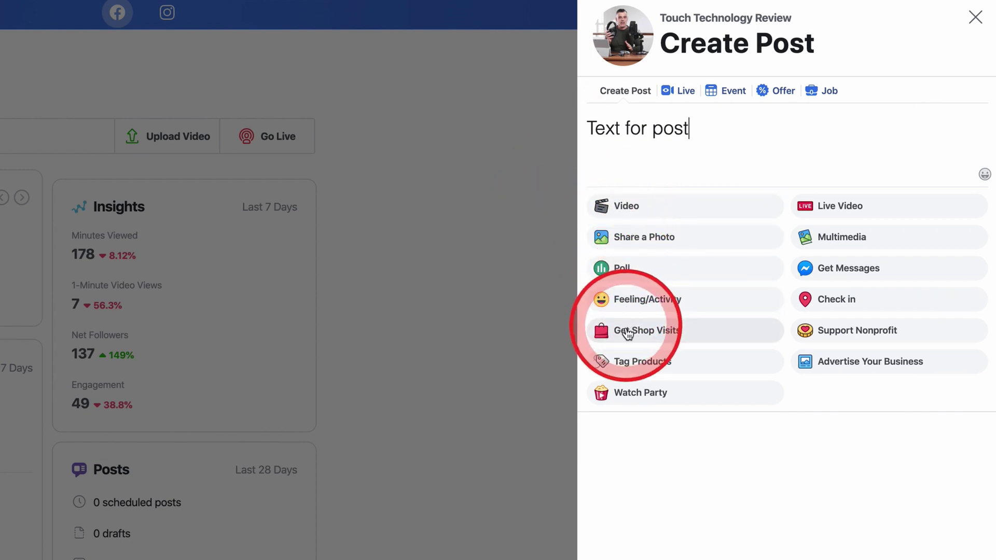
pyautogui.click(632, 239)
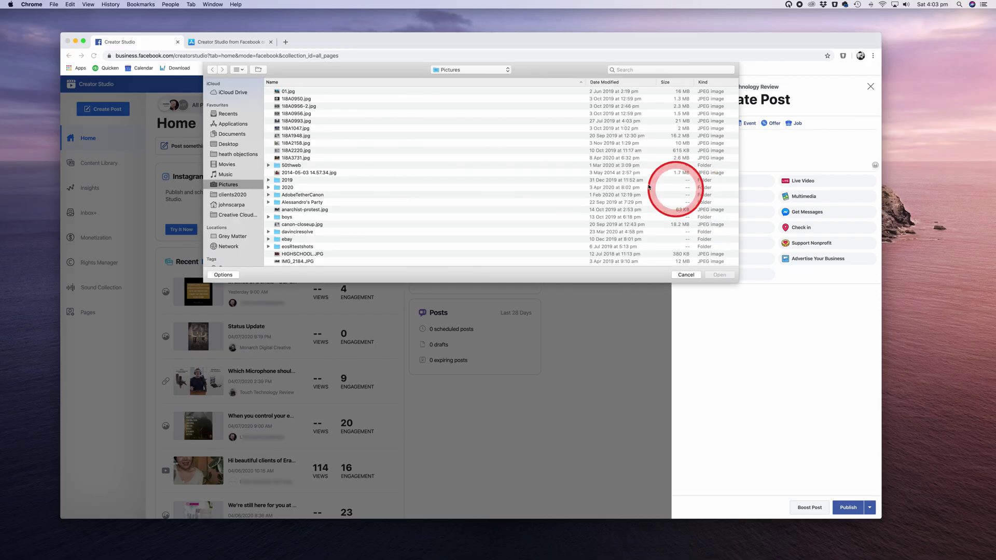
pyautogui.click(294, 114)
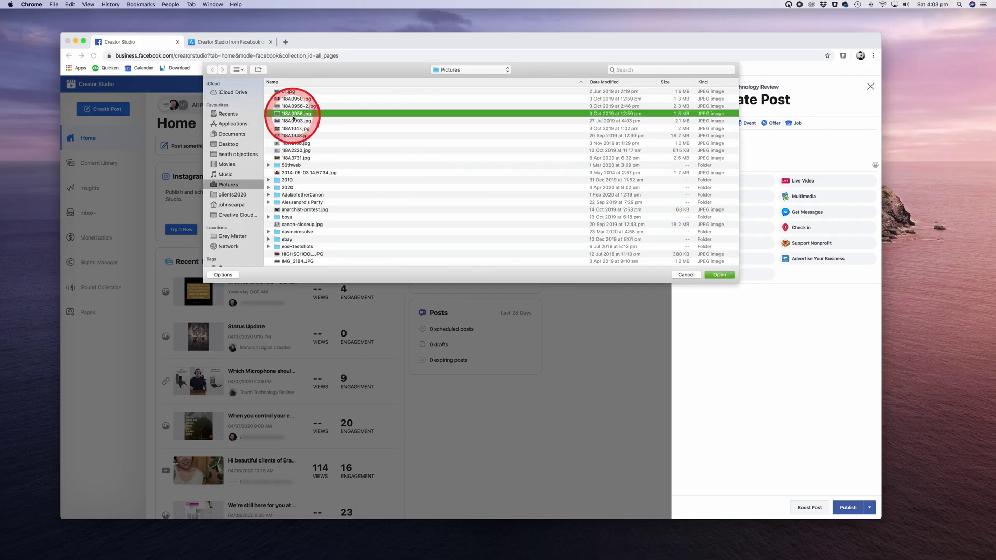
pyautogui.keyDown('shift'); pyautogui.click(294, 136); pyautogui.keyUp('shift')
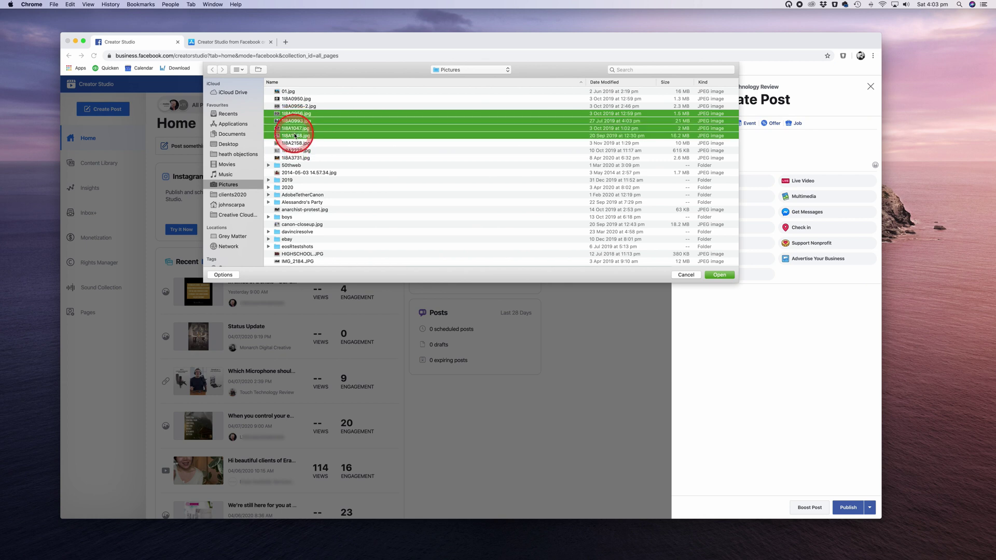
pyautogui.click(720, 275)
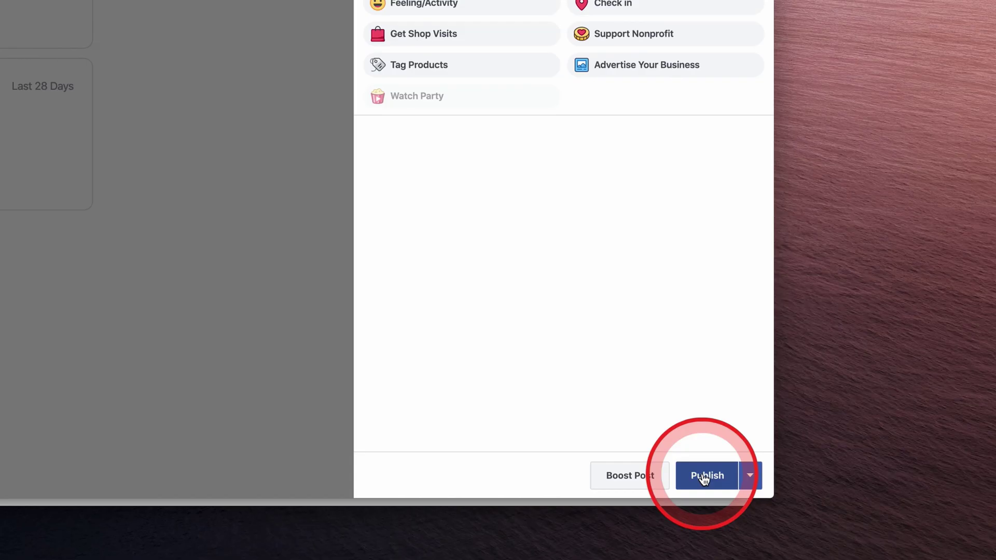
# - Schedule the post for April 12, 2020 at 8:14 PM
pyautogui.click(752, 476)
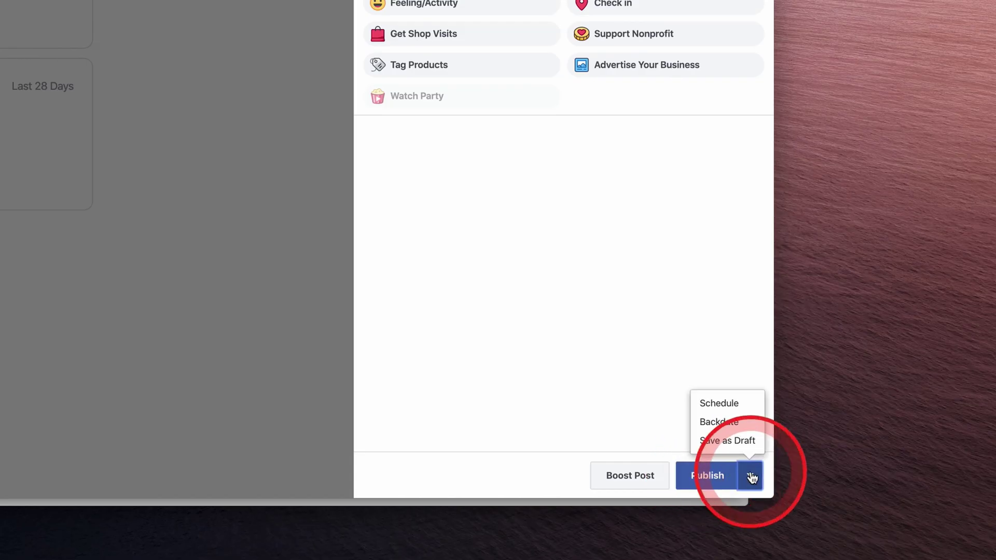
pyautogui.click(727, 405)
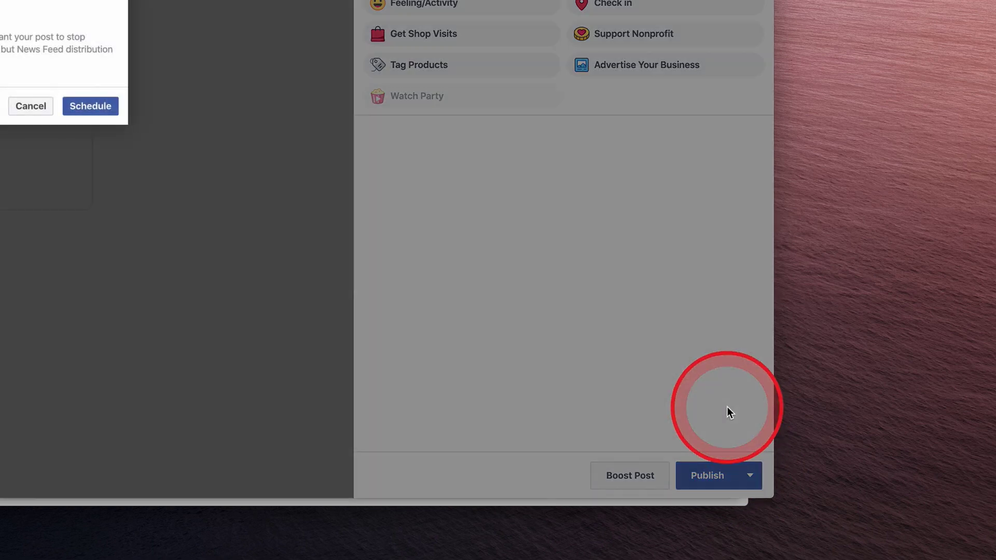
pyautogui.click(421, 256)
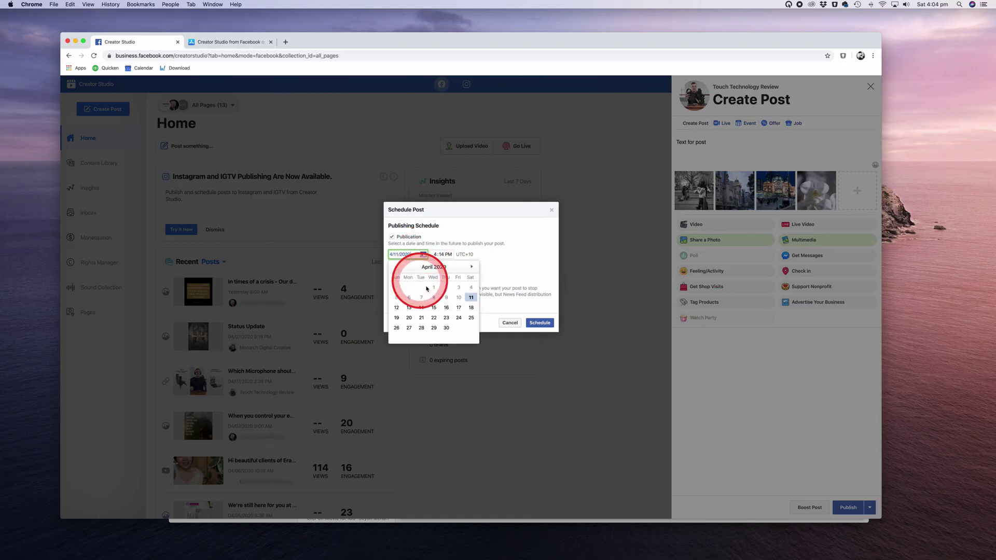
pyautogui.click(398, 309)
pyautogui.click(444, 258)
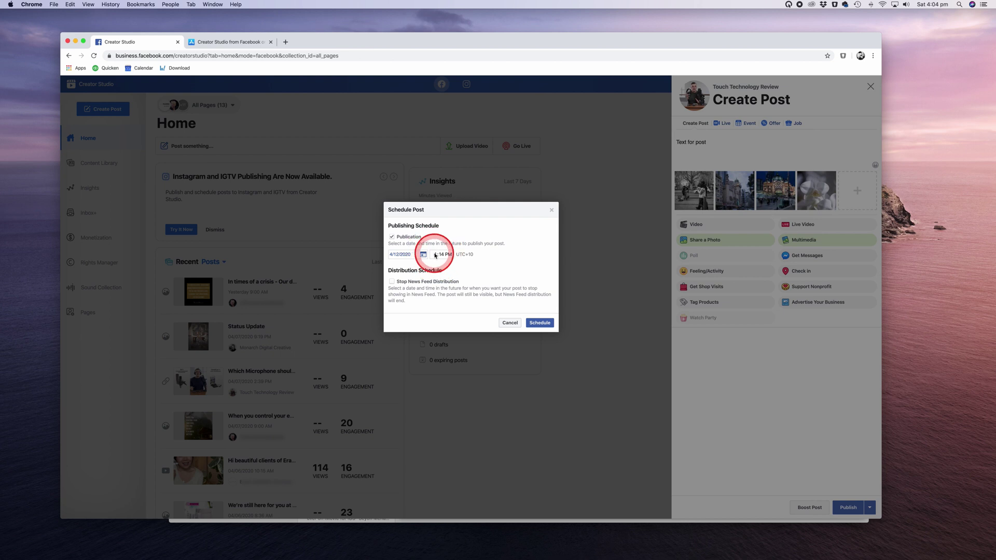
pyautogui.click(437, 254)
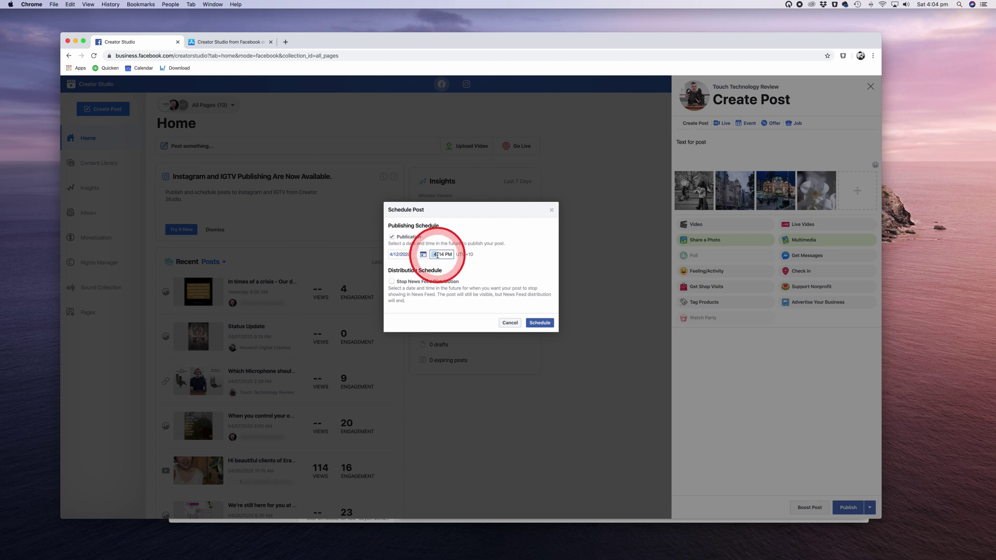
pyautogui.write('8')
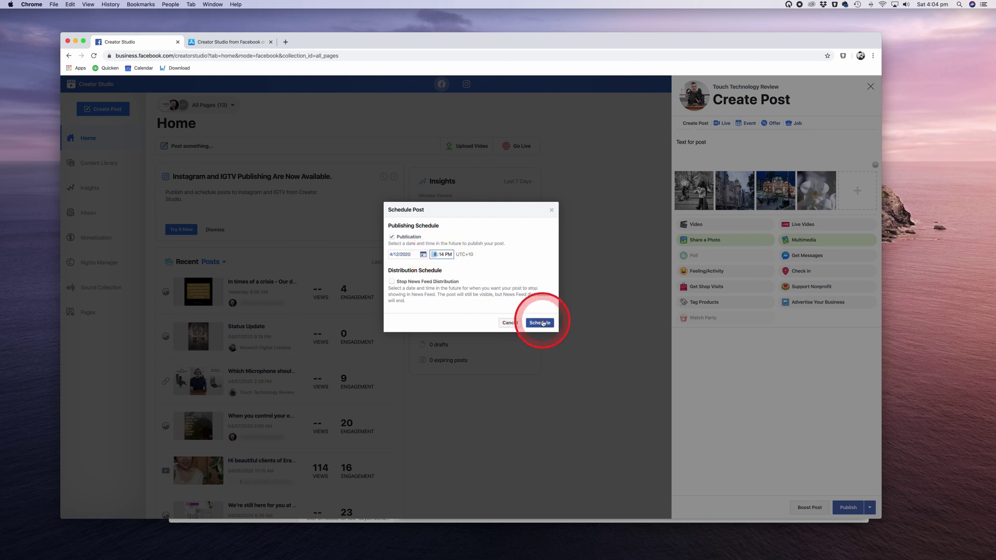
pyautogui.click(509, 323)
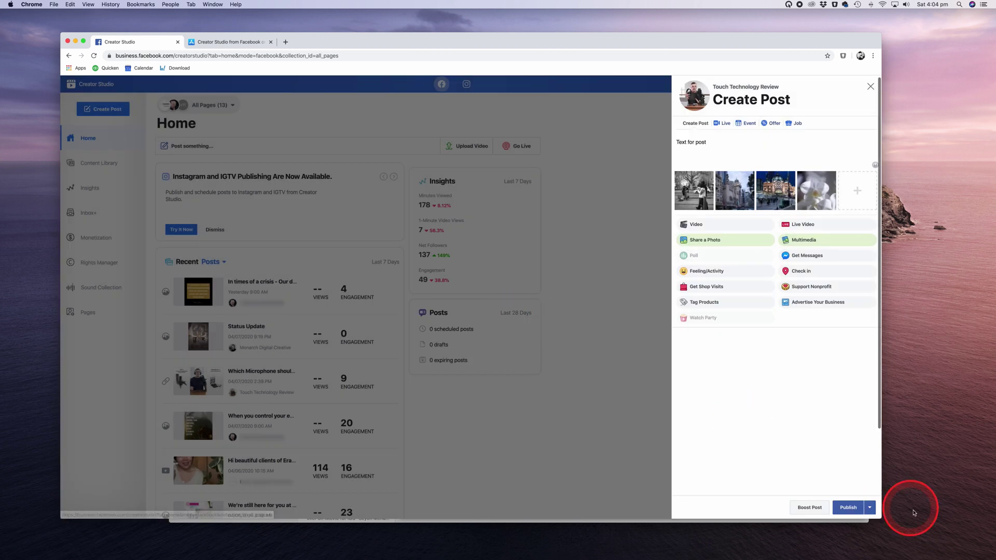
# - Check the other publishing options, then close the Create Post panel and discard the draft
pyautogui.click(872, 509)
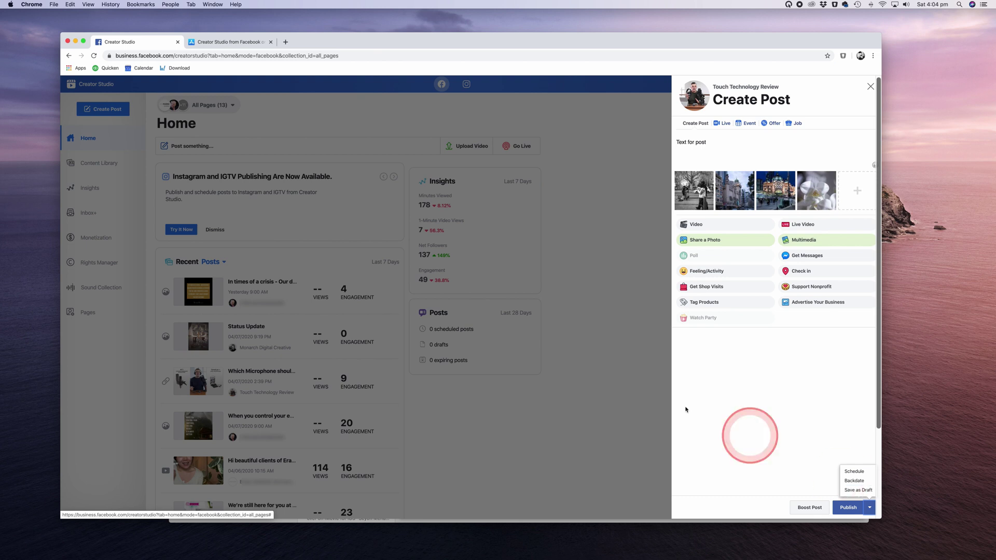
pyautogui.click(522, 299)
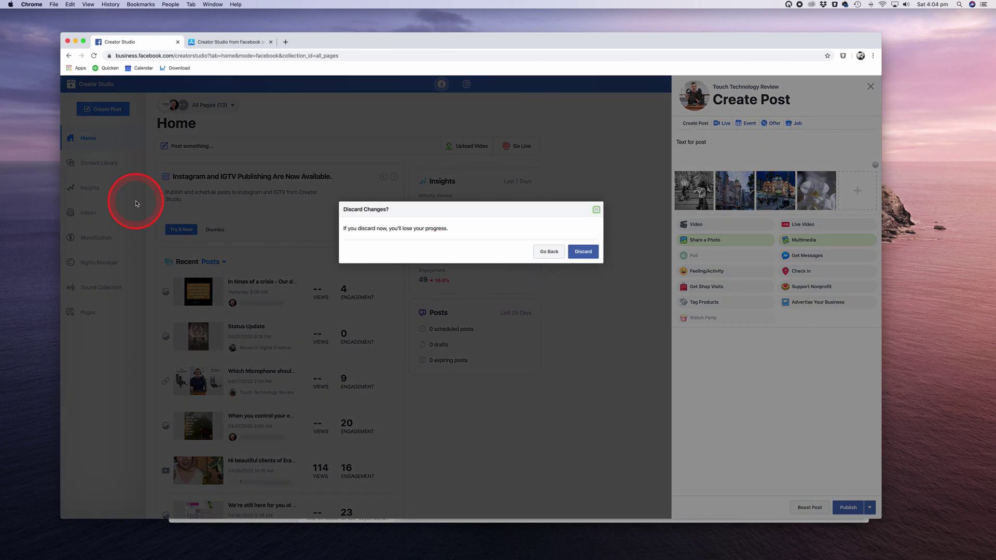
pyautogui.click(582, 252)
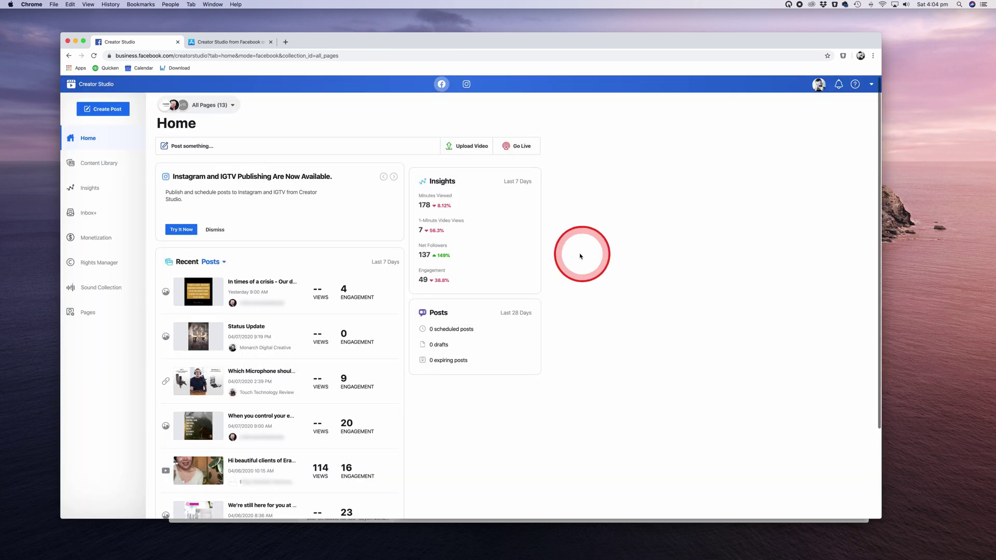
# - In Content Library Posts, open the microphone post's editor and options, then close both unchanged
pyautogui.click(101, 164)
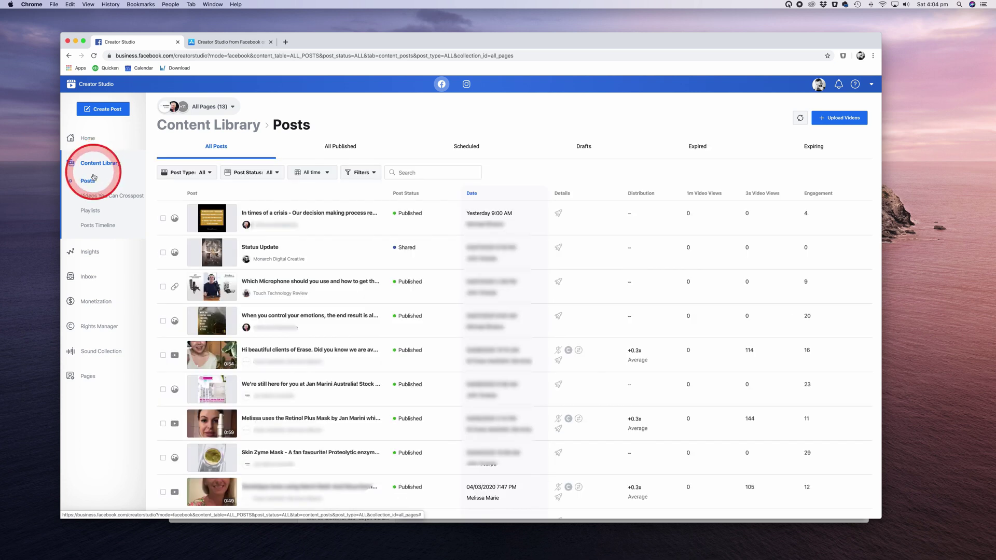
pyautogui.moveTo(376, 225)
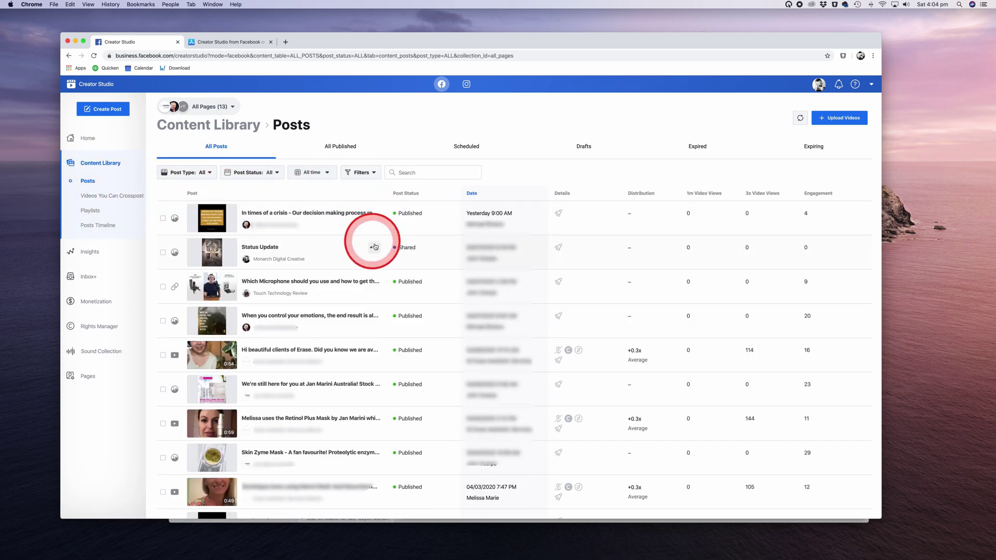
pyautogui.click(374, 282)
pyautogui.click(382, 297)
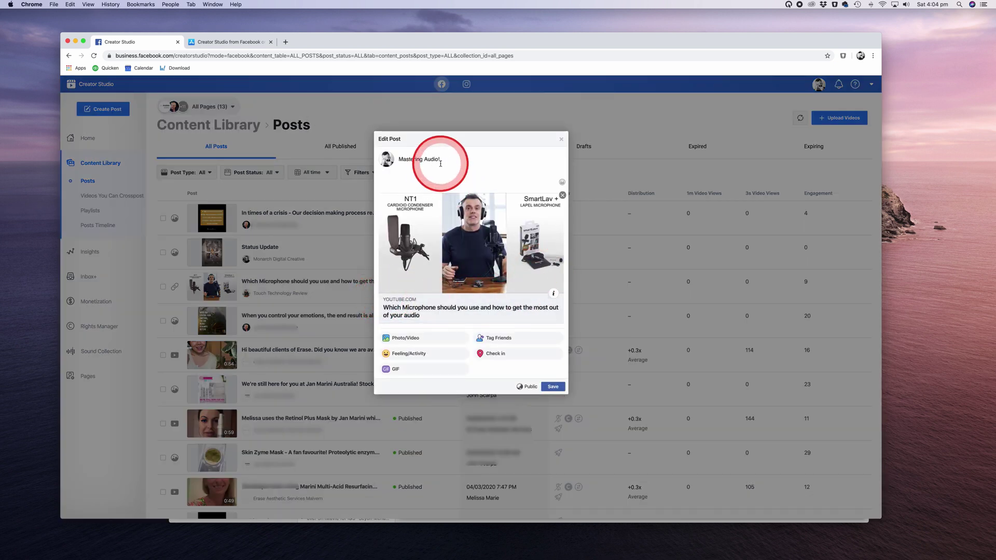
pyautogui.click(561, 139)
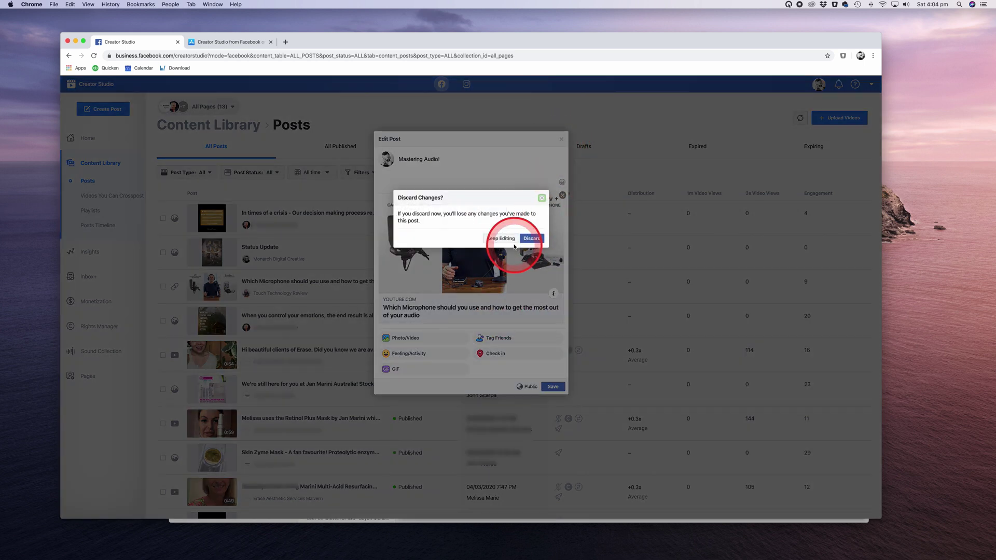
pyautogui.click(532, 240)
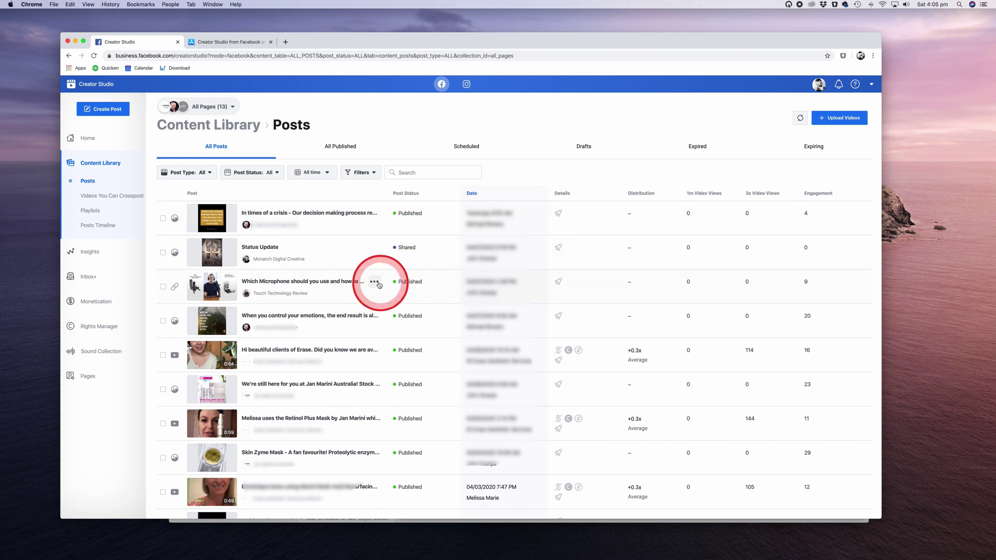
pyautogui.click(374, 283)
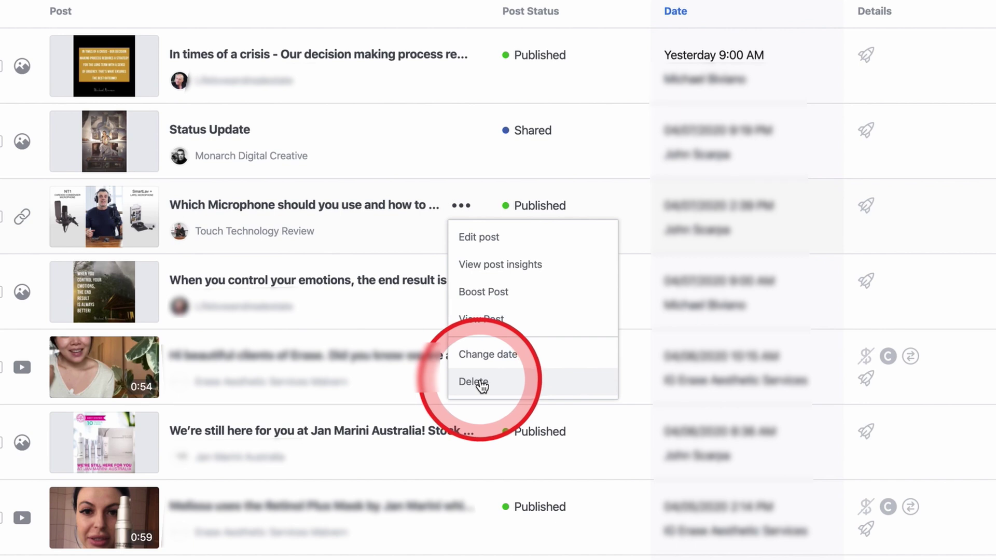
pyautogui.click(712, 357)
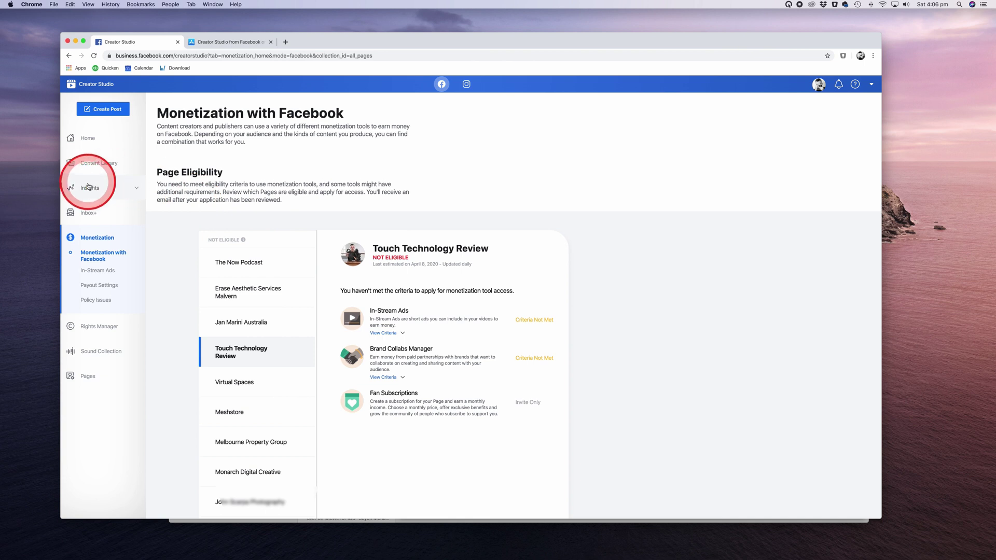
# - Scroll through Performance insights and Top Videos, then view Loyalty's 7-day follower activity
pyautogui.click(89, 189)
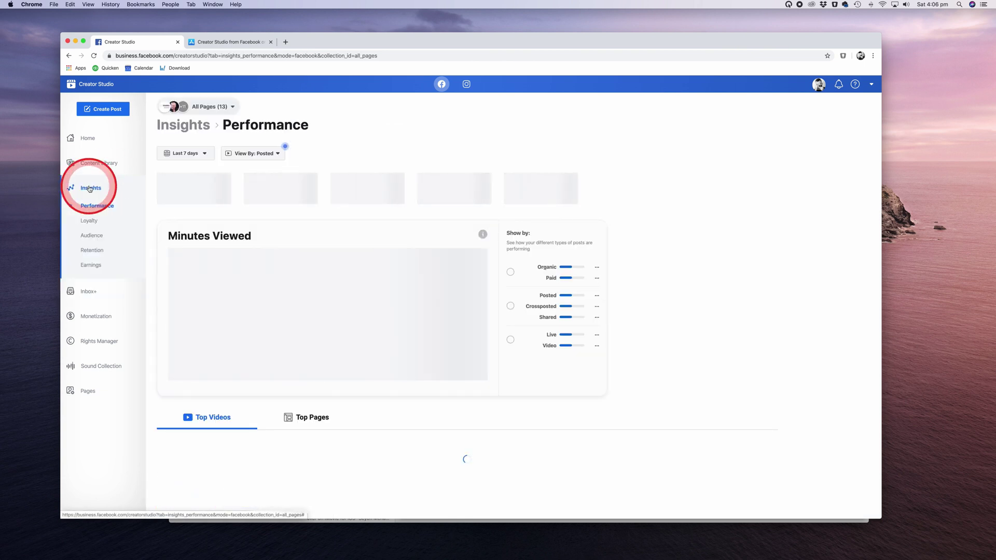
pyautogui.click(89, 189)
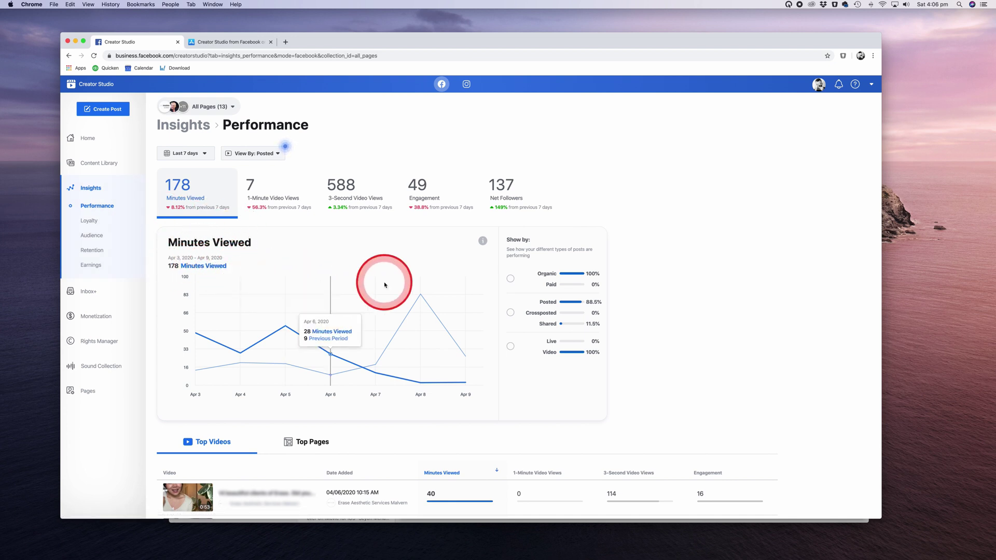
pyautogui.scroll(-3, 777, 377)
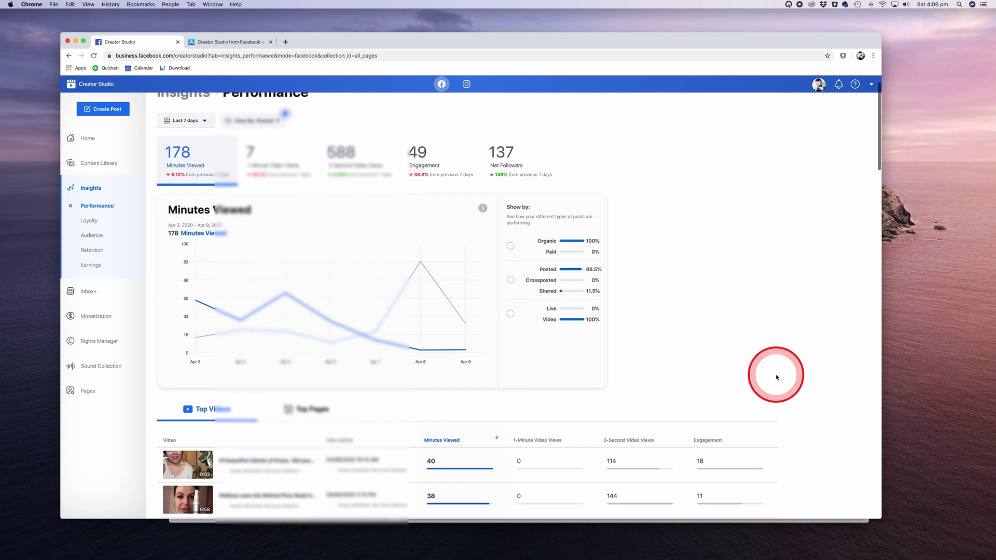
pyautogui.scroll(-5, 777, 377)
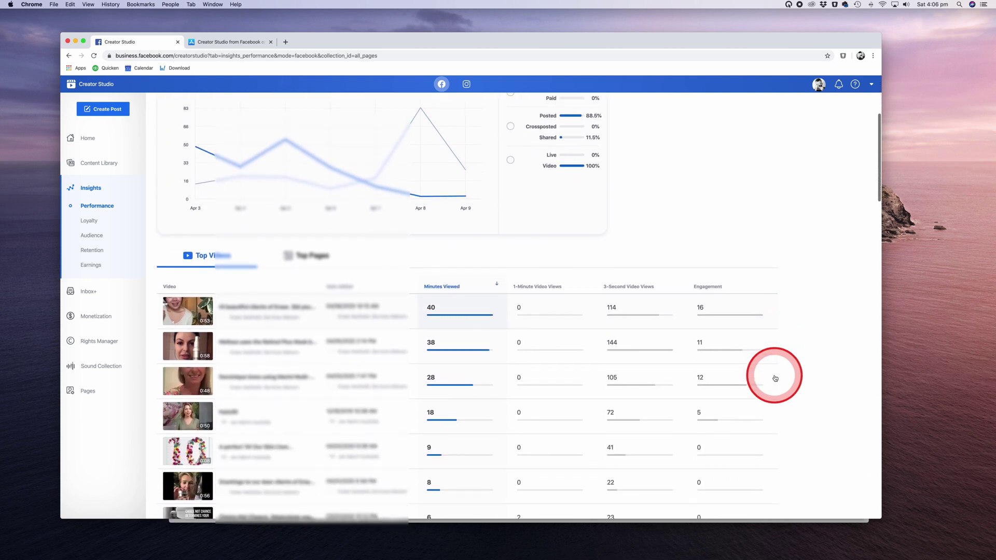
pyautogui.scroll(-4, 775, 378)
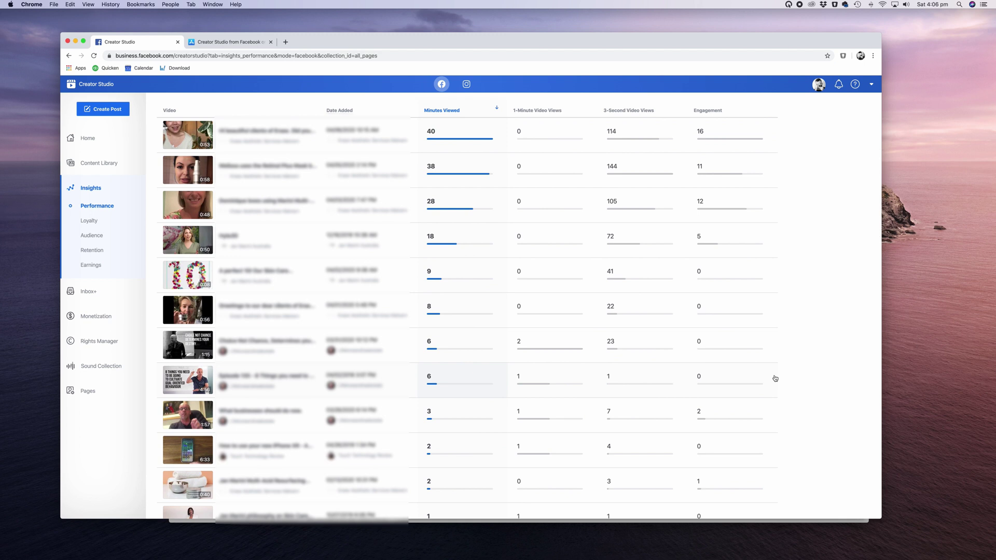
pyautogui.scroll(9, 775, 378)
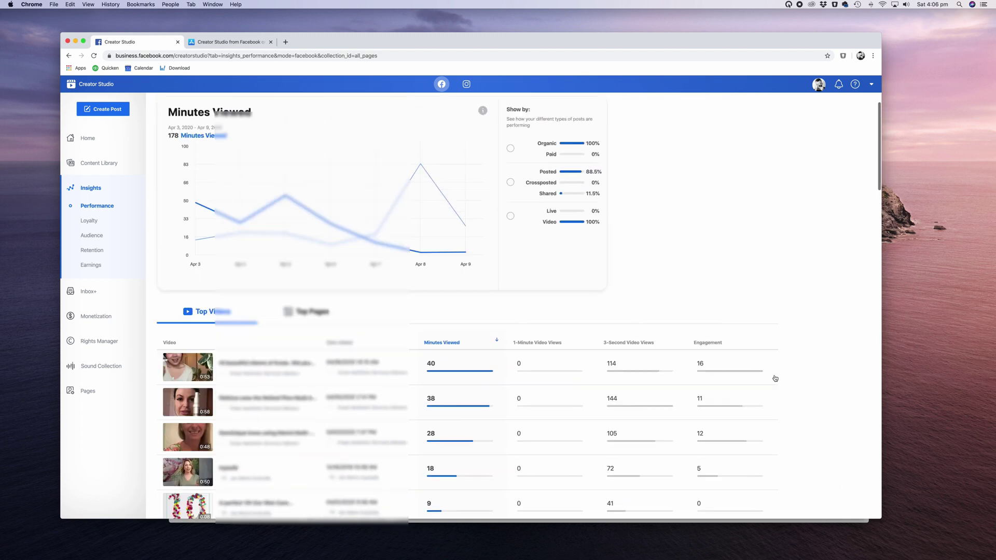
pyautogui.click(775, 378)
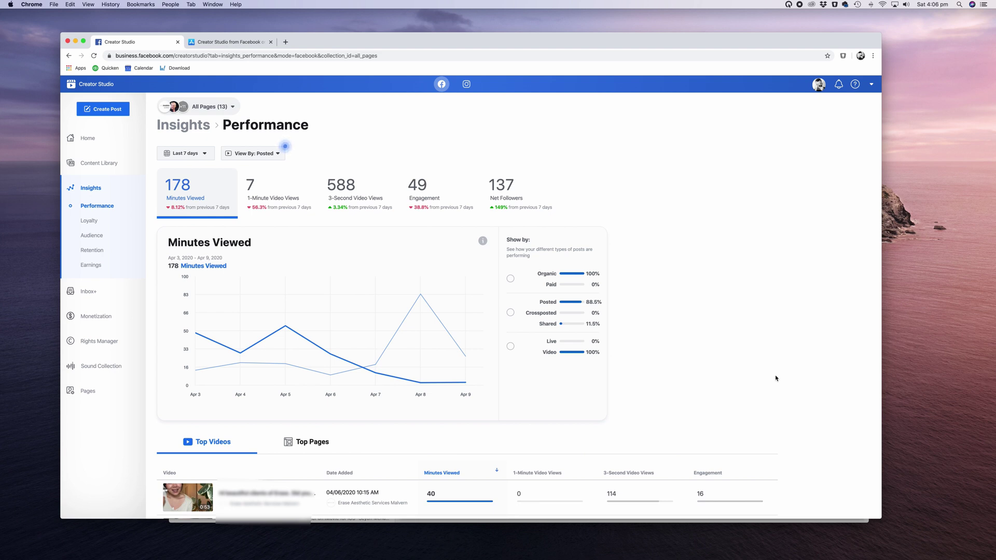
pyautogui.scroll(-3, 689, 371)
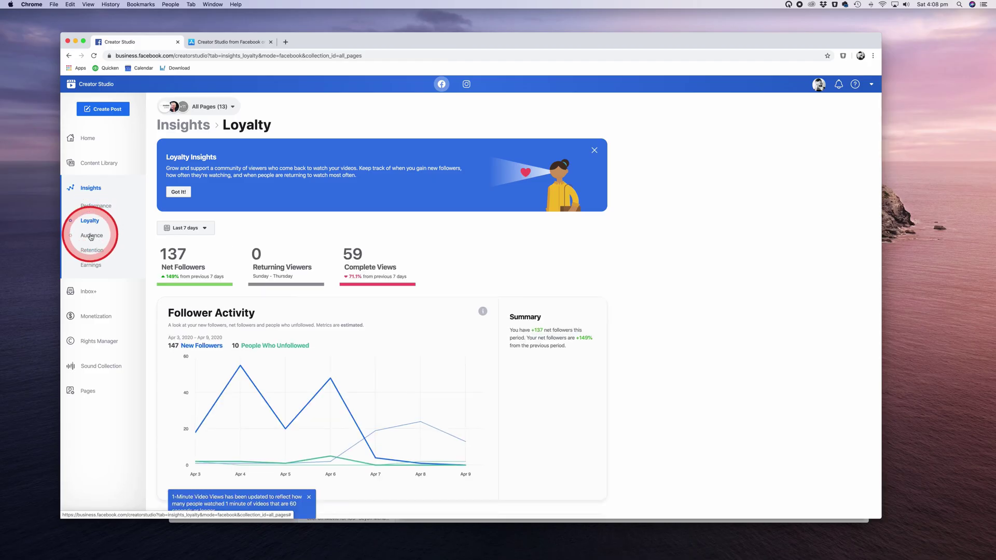
# - View Audience insights for Touch Technology Review, then the Retention and Earnings insights
pyautogui.click(92, 236)
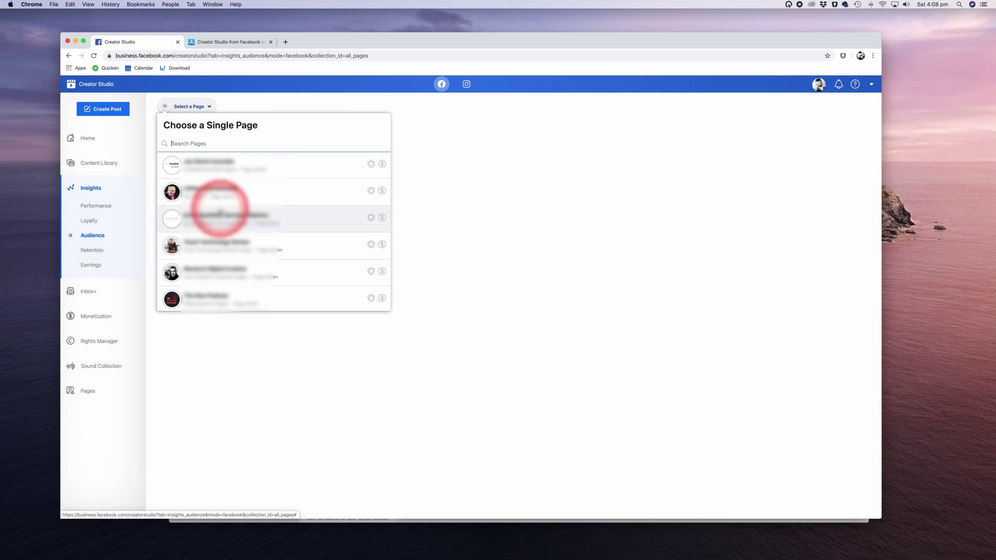
pyautogui.click(223, 242)
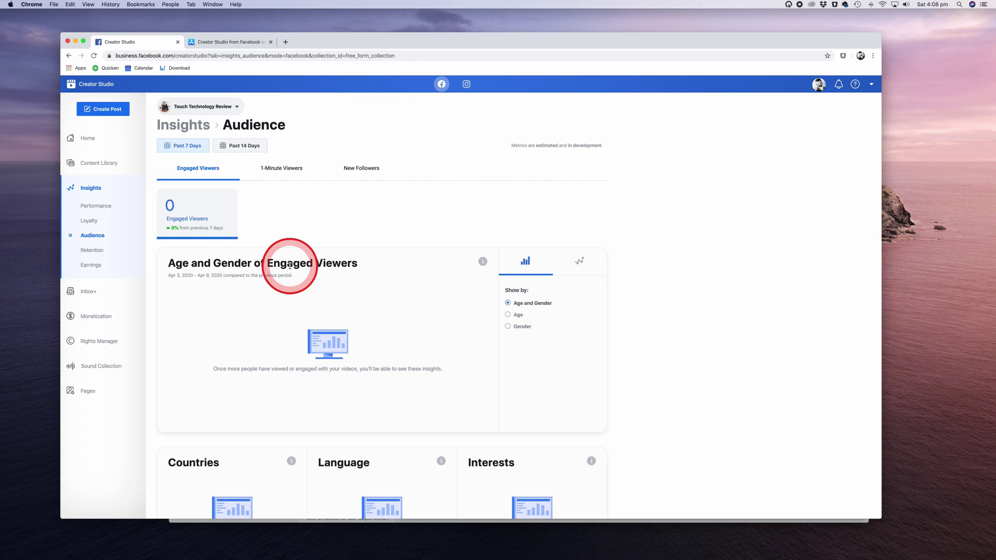
pyautogui.click(88, 251)
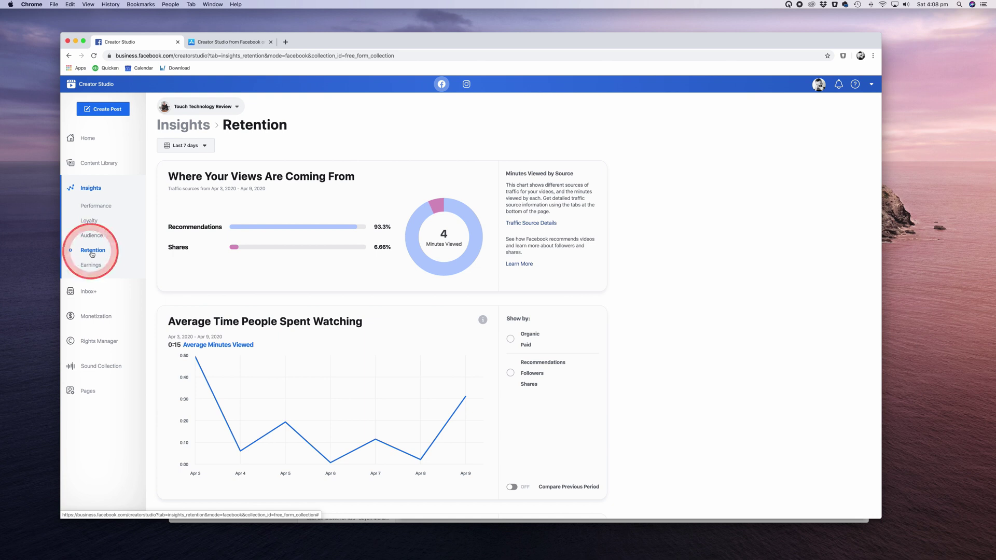
pyautogui.click(93, 265)
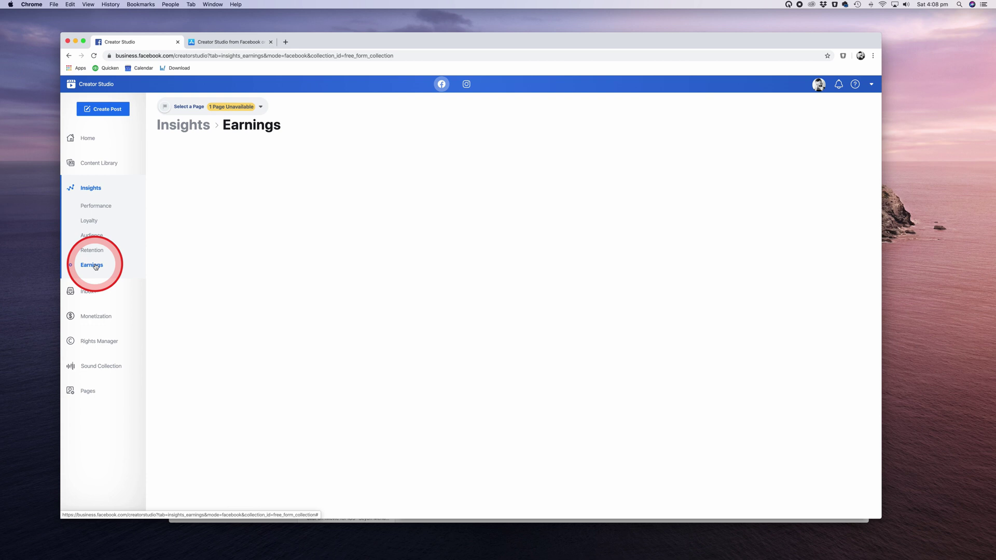
# - Open Inbox+, then compare monetization eligibility for Touch Technology Review and the next Page
pyautogui.click(89, 291)
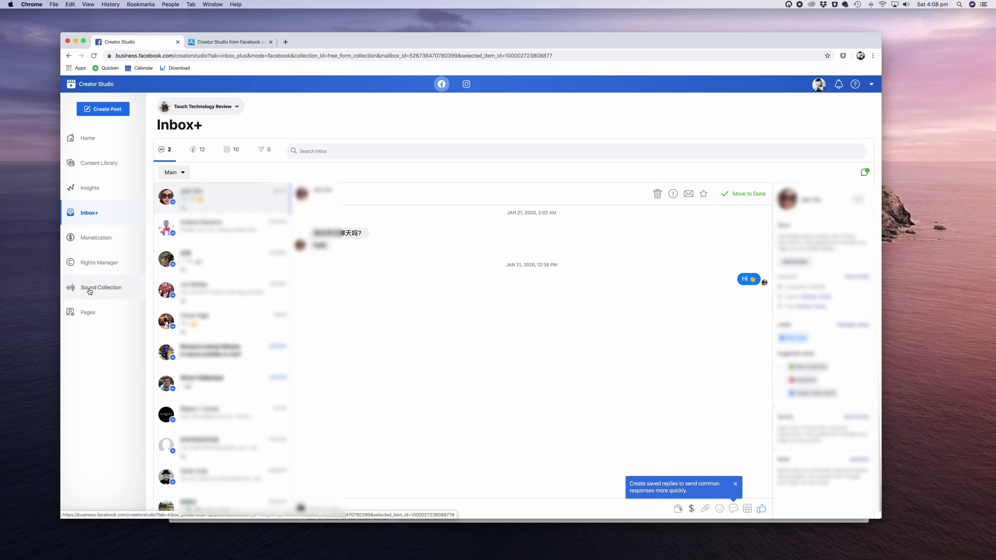
pyautogui.click(94, 240)
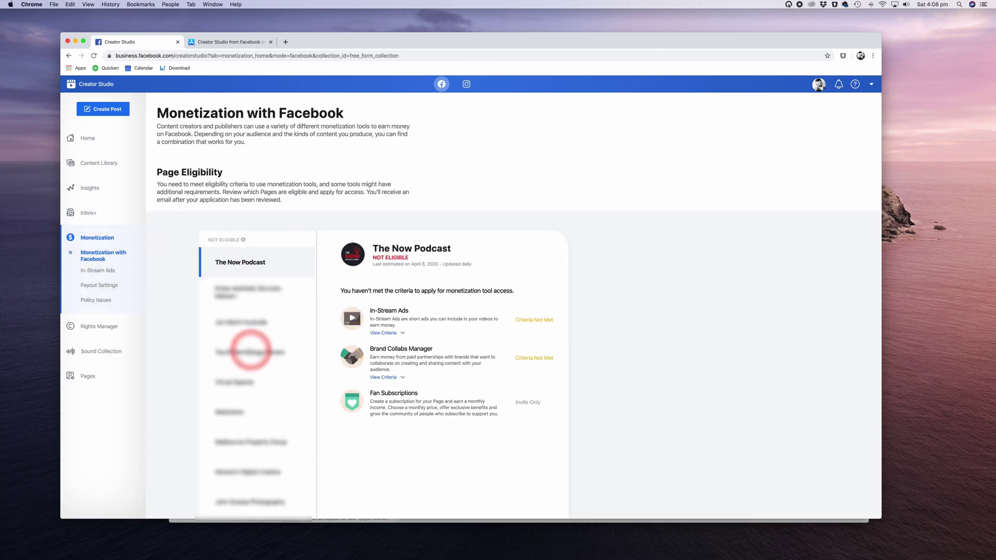
pyautogui.click(251, 352)
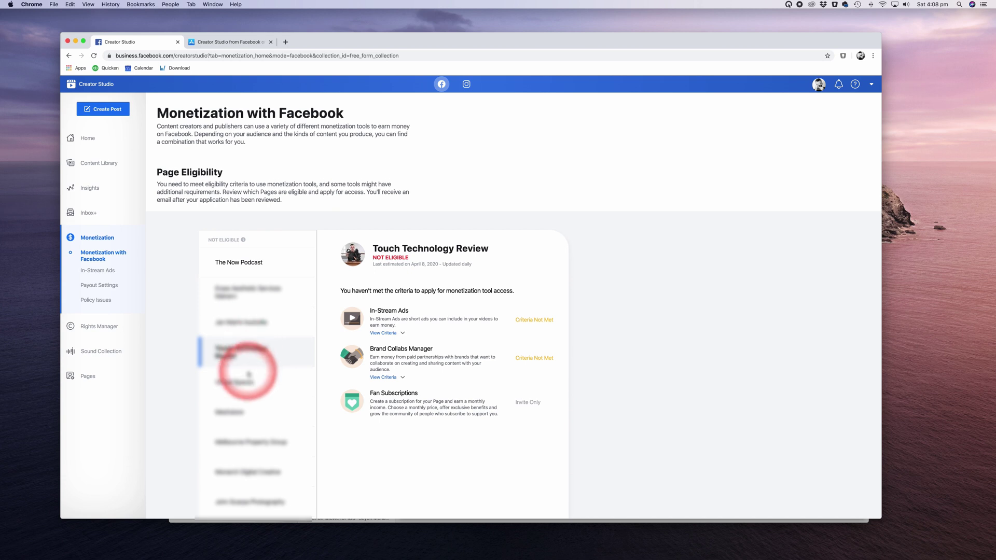
pyautogui.click(247, 379)
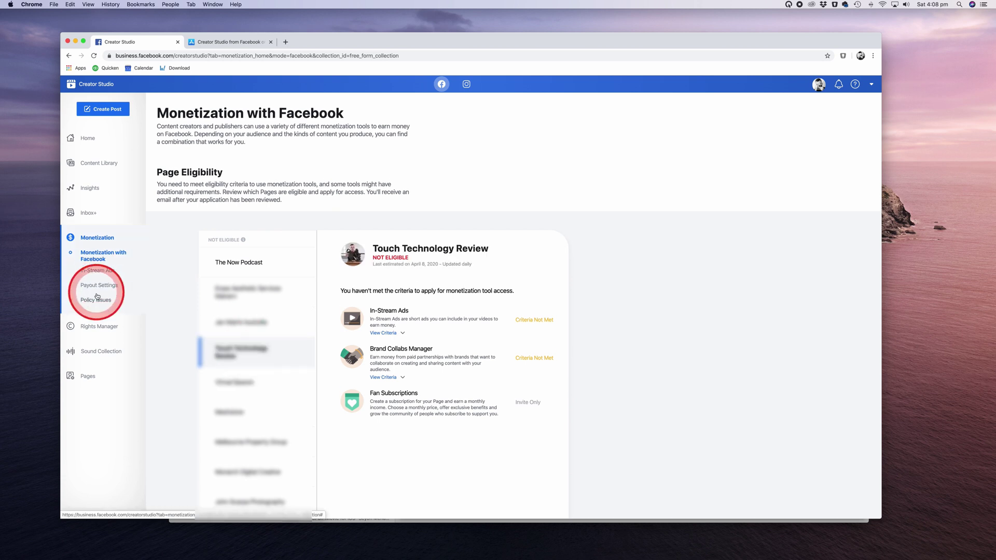
# - Go to the Rights Manager page
pyautogui.click(100, 326)
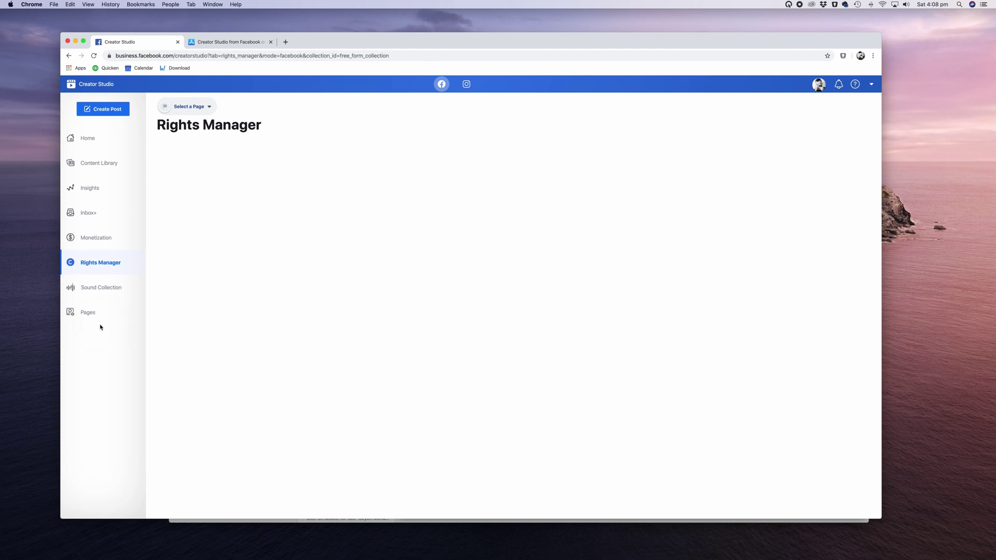
pyautogui.click(105, 322)
pyautogui.click(133, 254)
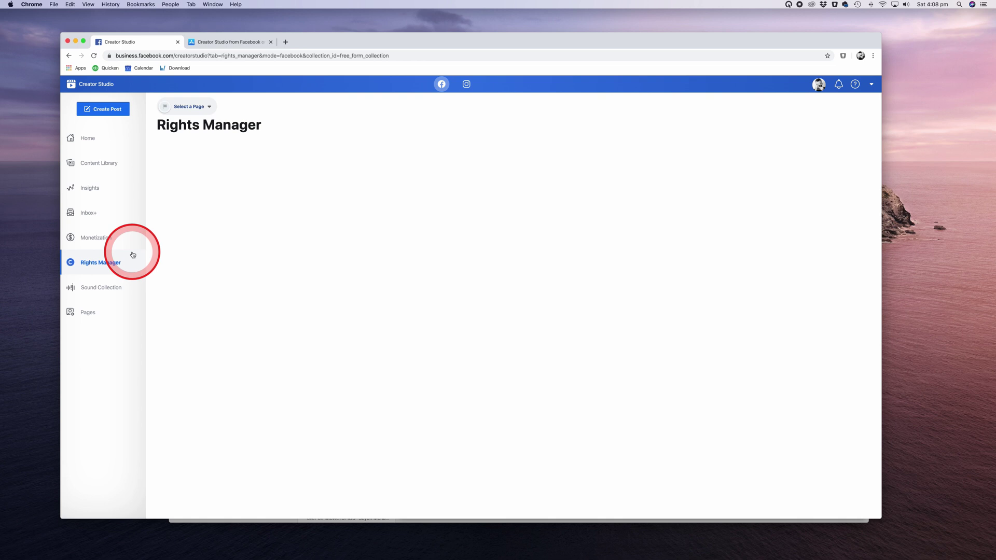
# - Play and stop a preview of 'Bésame Quiéreme Ámame' in Sound Collection
pyautogui.click(107, 288)
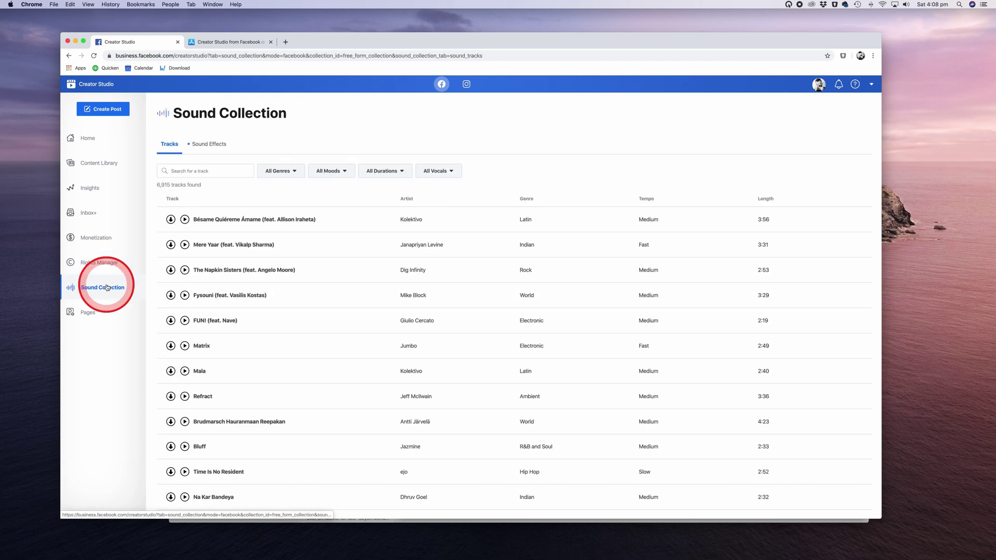
pyautogui.click(184, 220)
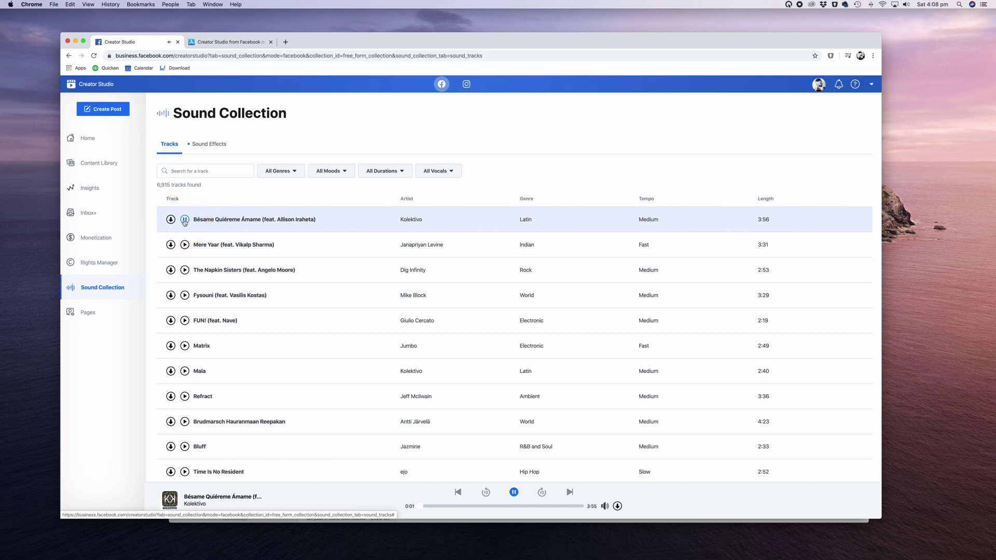
pyautogui.click(185, 221)
# - Visit the Touch Technology Review Page dashboard, then switch to Instagram's Content Library posts
pyautogui.click(93, 312)
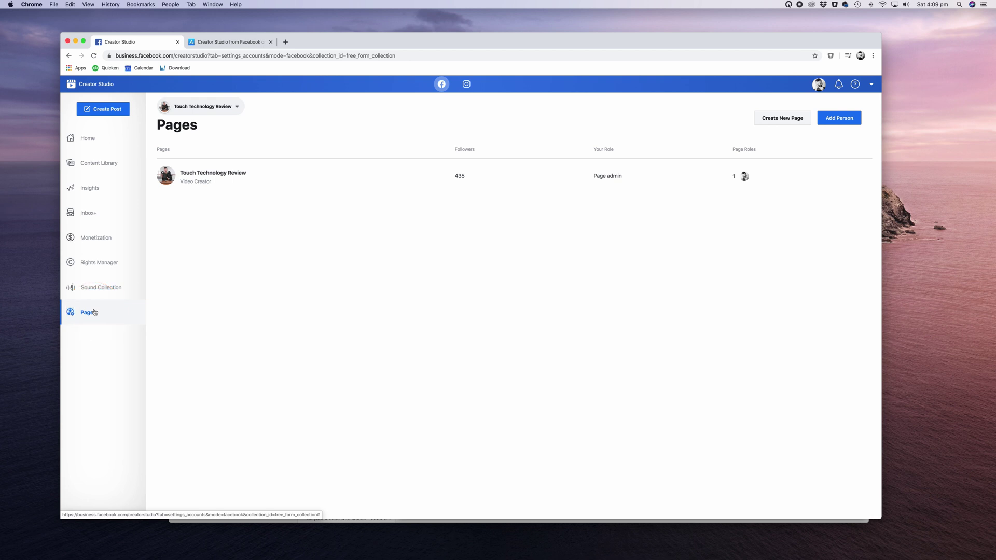
pyautogui.click(243, 177)
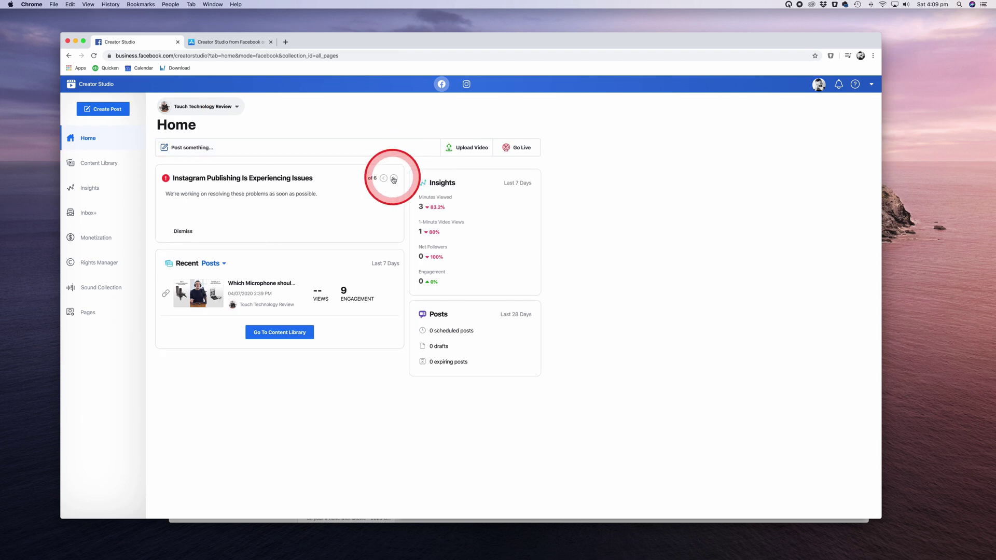
pyautogui.click(394, 178)
pyautogui.click(466, 85)
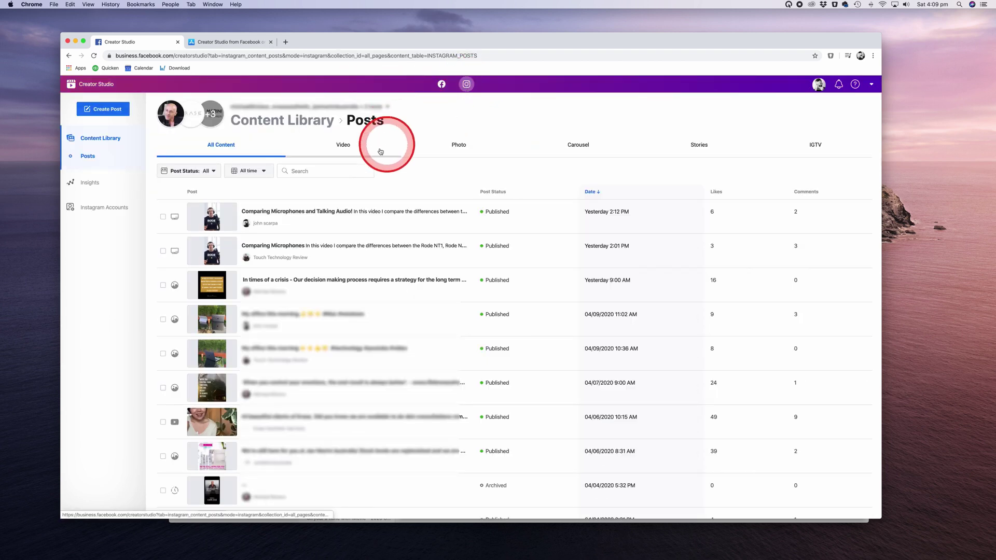
# - Start an Instagram Feed post as the touchtechnology account with the caption 'test'
pyautogui.click(106, 108)
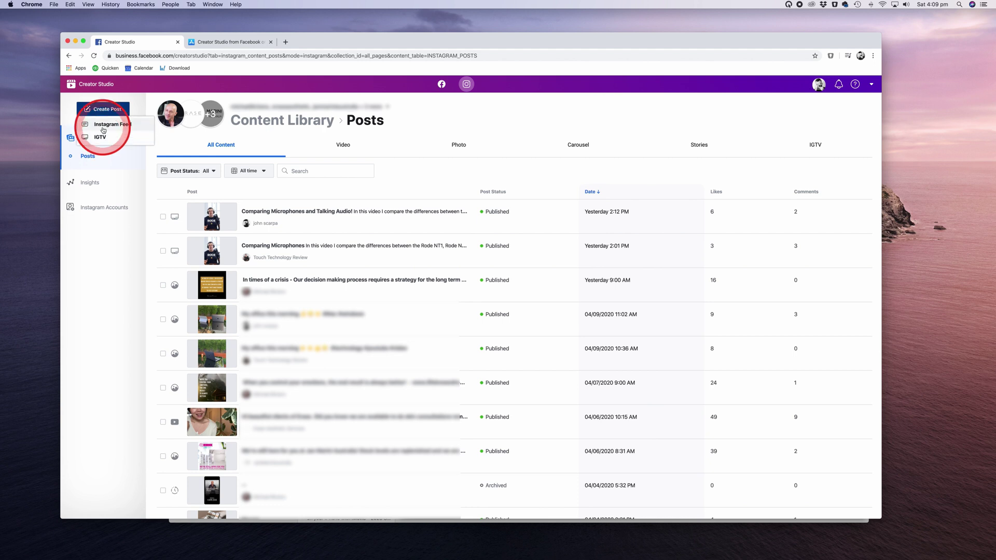
pyautogui.click(103, 125)
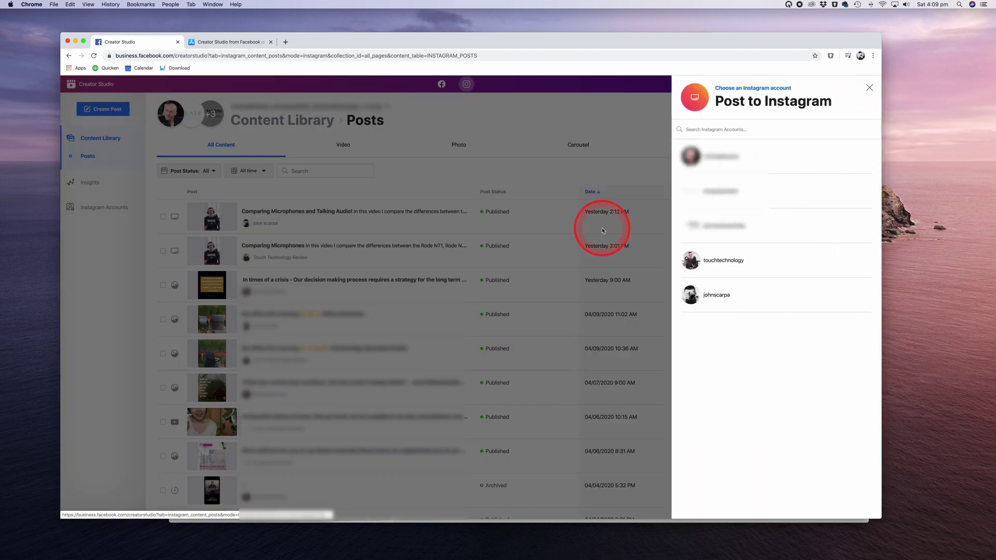
pyautogui.click(721, 276)
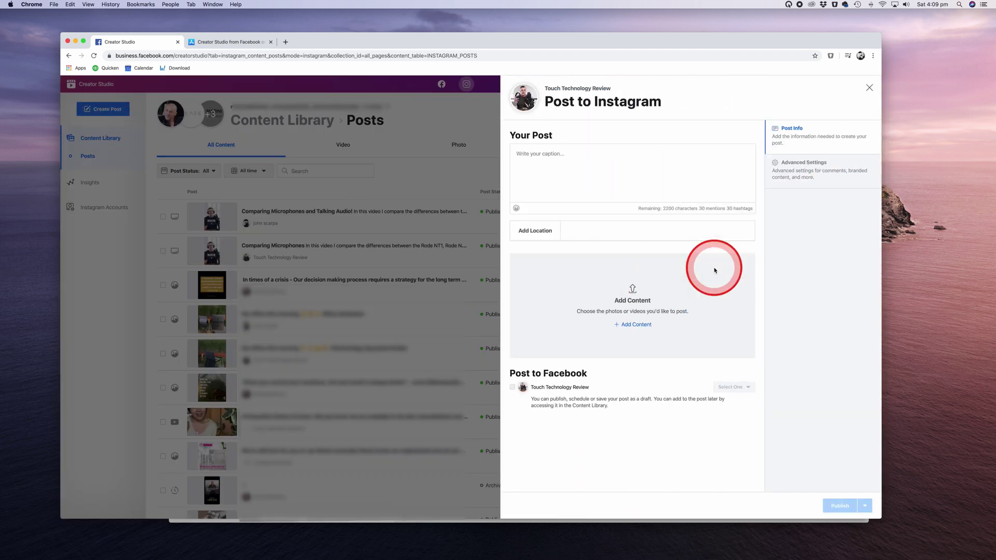
pyautogui.click(566, 163)
pyautogui.write('rwa')
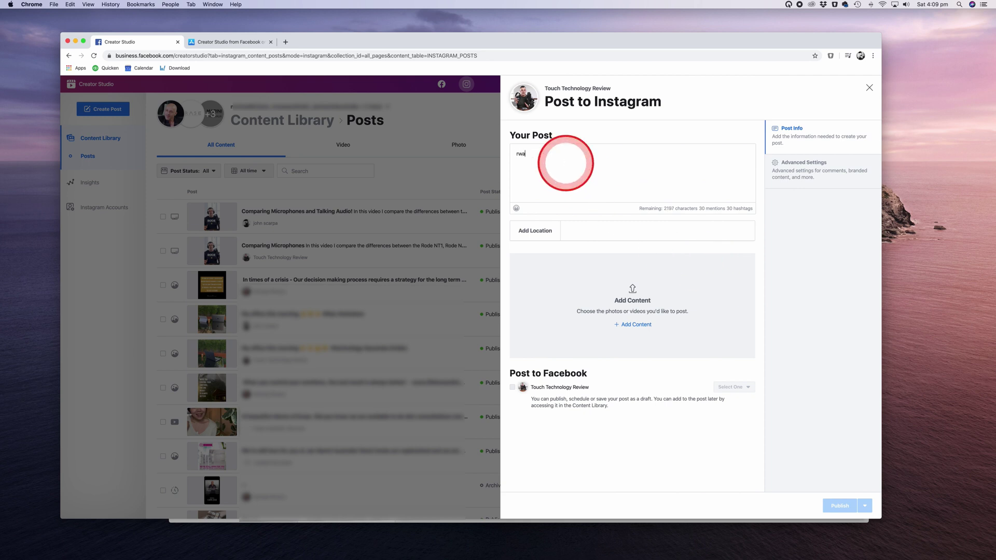
pyautogui.press('BackSpace')
pyautogui.press('BackSpace')
pyautogui.press('BackSpace')
pyautogui.write('test')
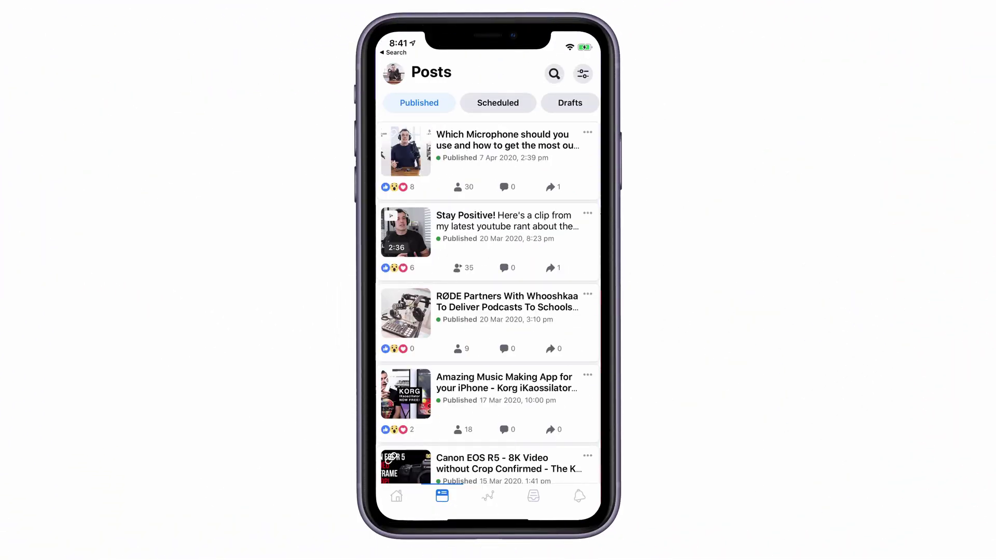
pyautogui.click(488, 496)
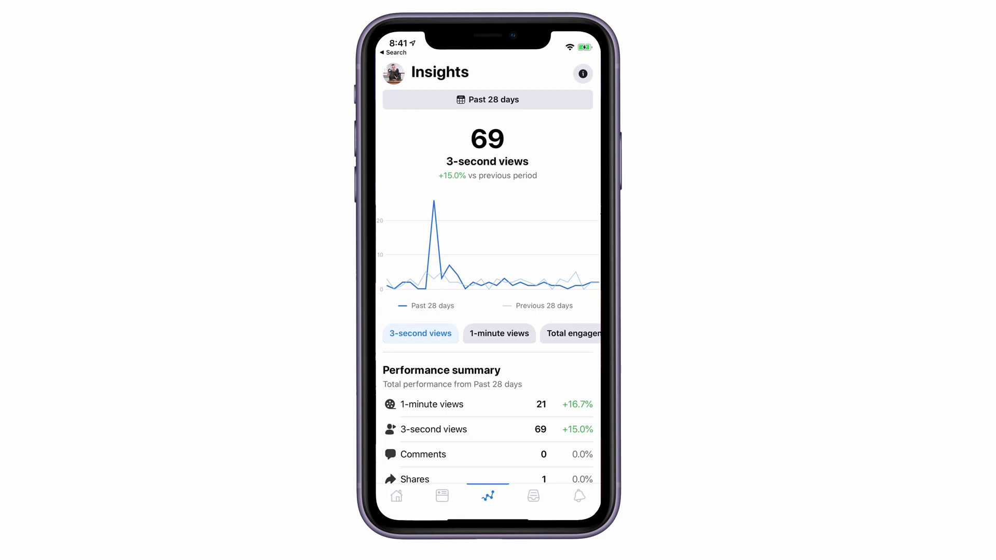
pyautogui.scroll(-5, 488, 289)
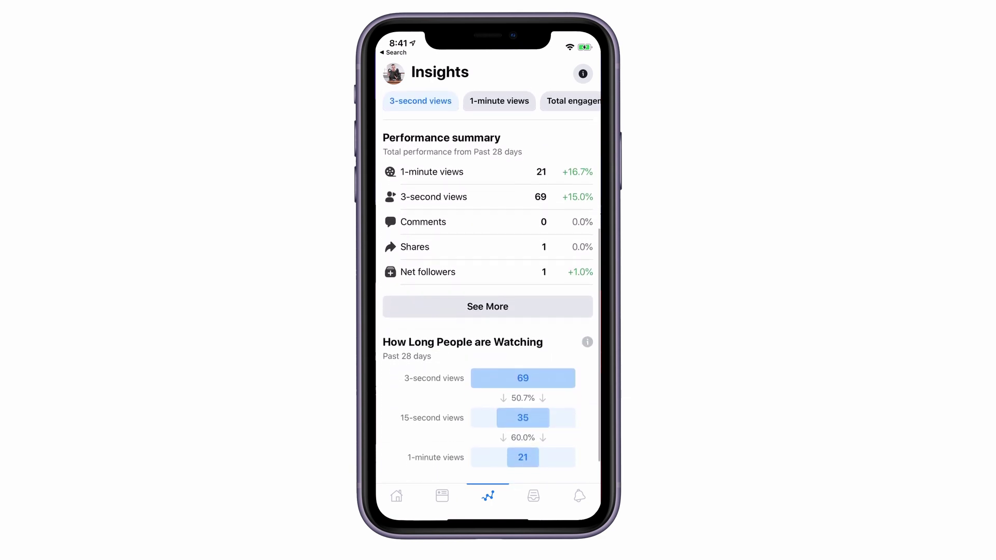
pyautogui.scroll(-3, 487, 290)
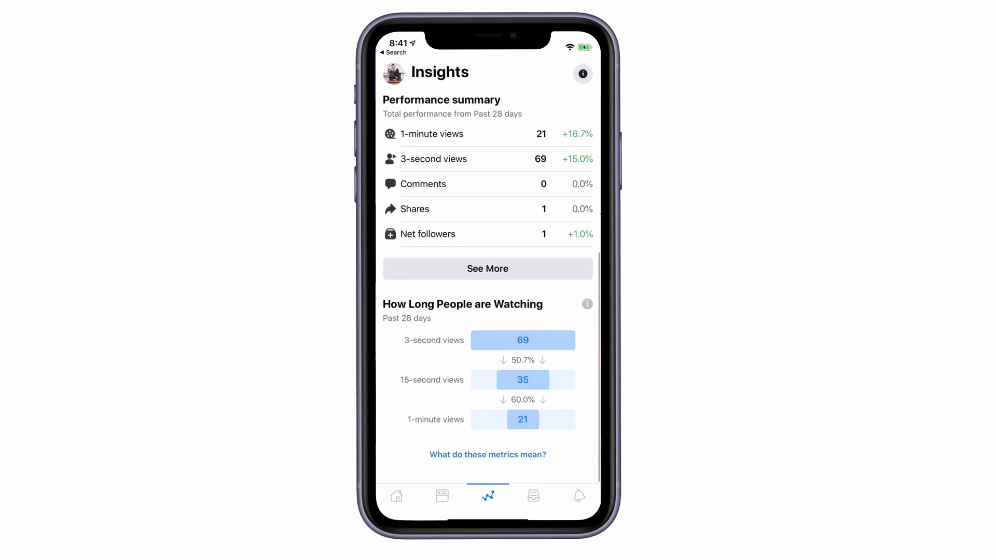
pyautogui.click(442, 496)
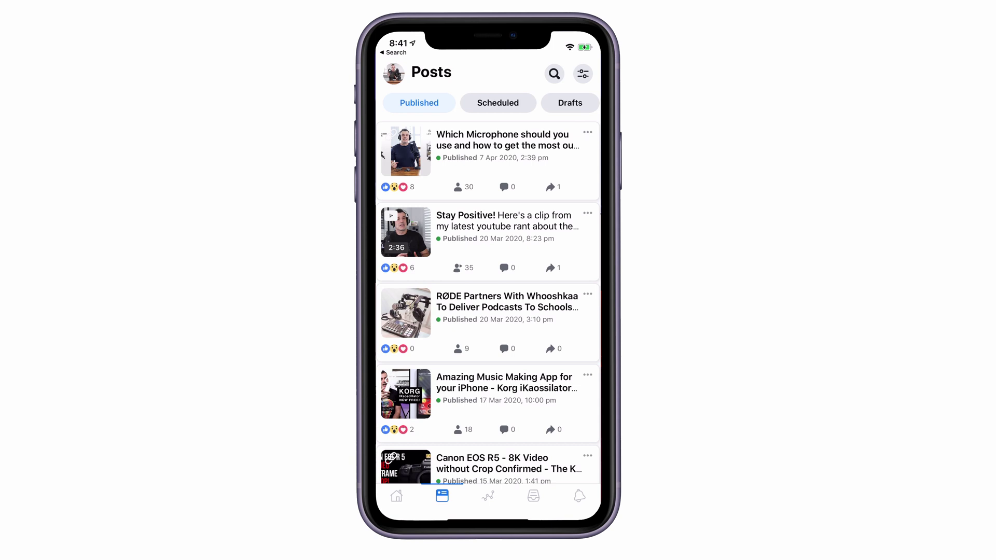
pyautogui.click(488, 497)
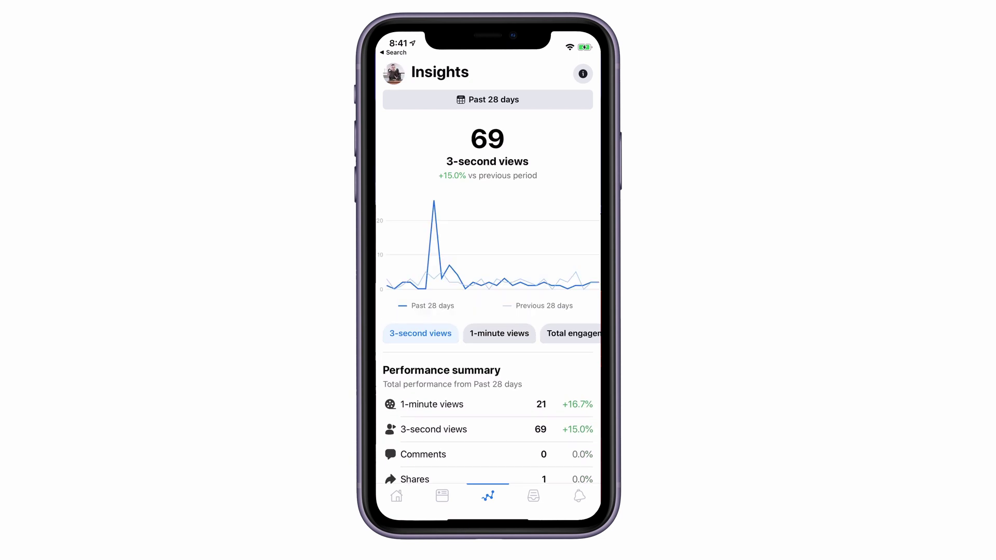
pyautogui.scroll(-5, 488, 286)
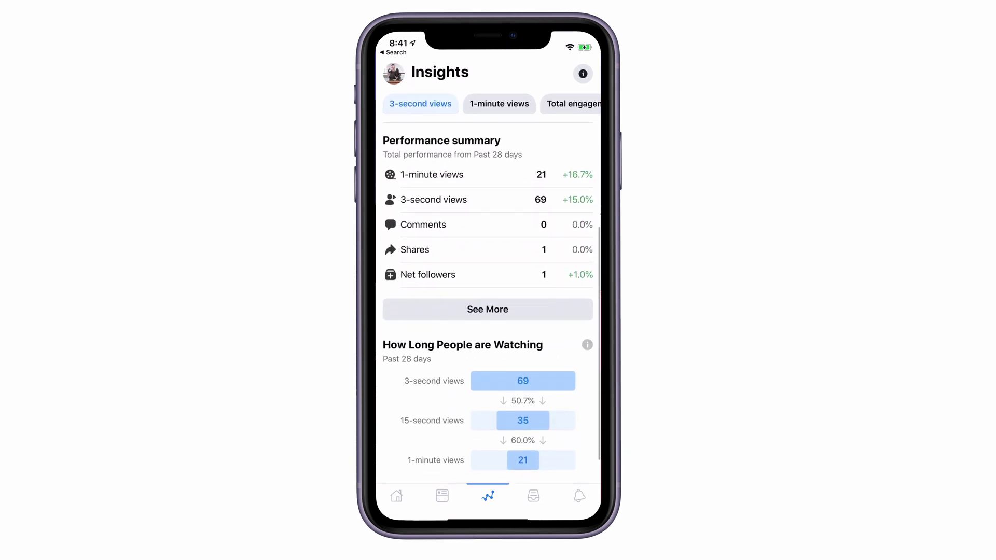
pyautogui.scroll(-2, 488, 286)
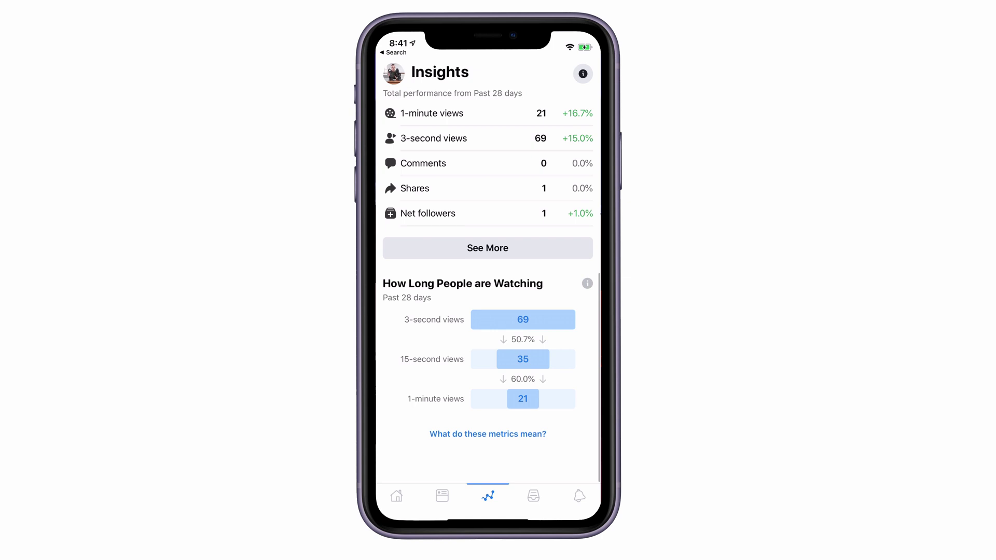
pyautogui.click(443, 496)
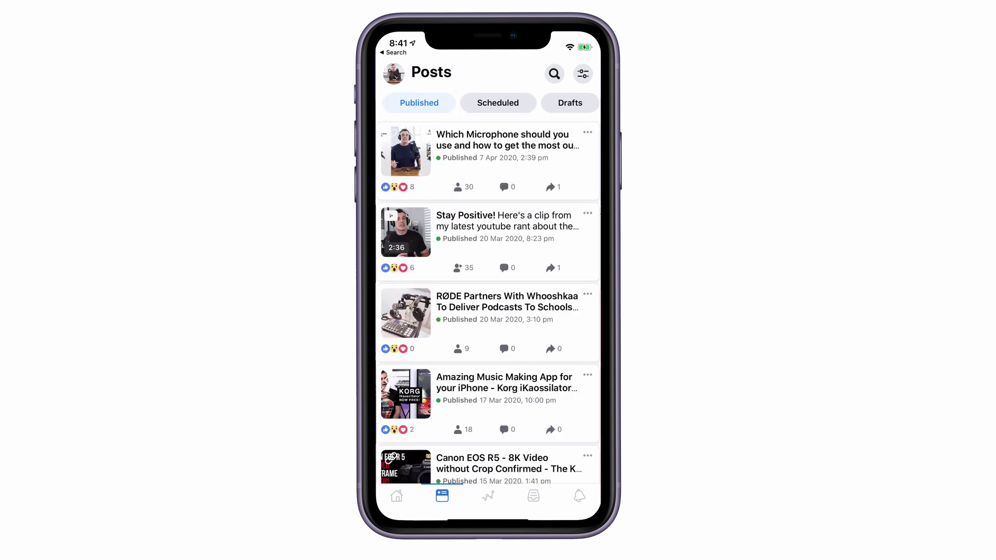